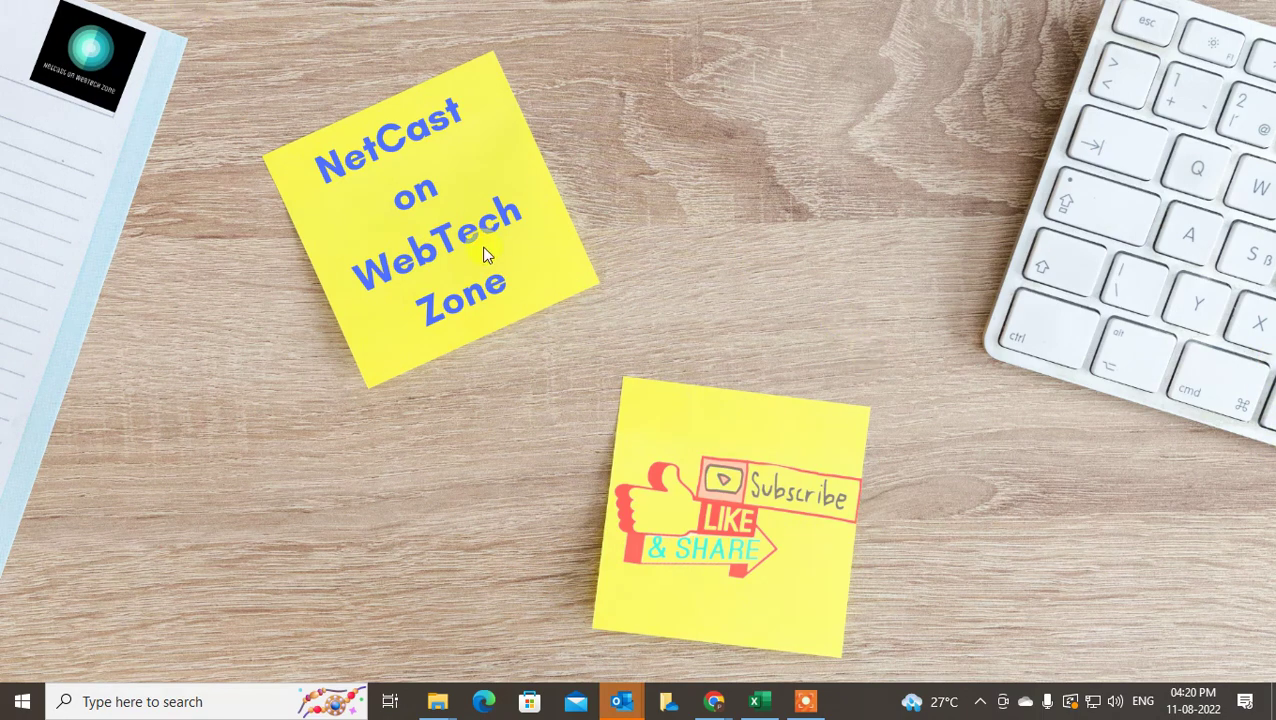
Refresh the desktop, then click the Outlook window preview from the taskbar
right_click(640, 125)
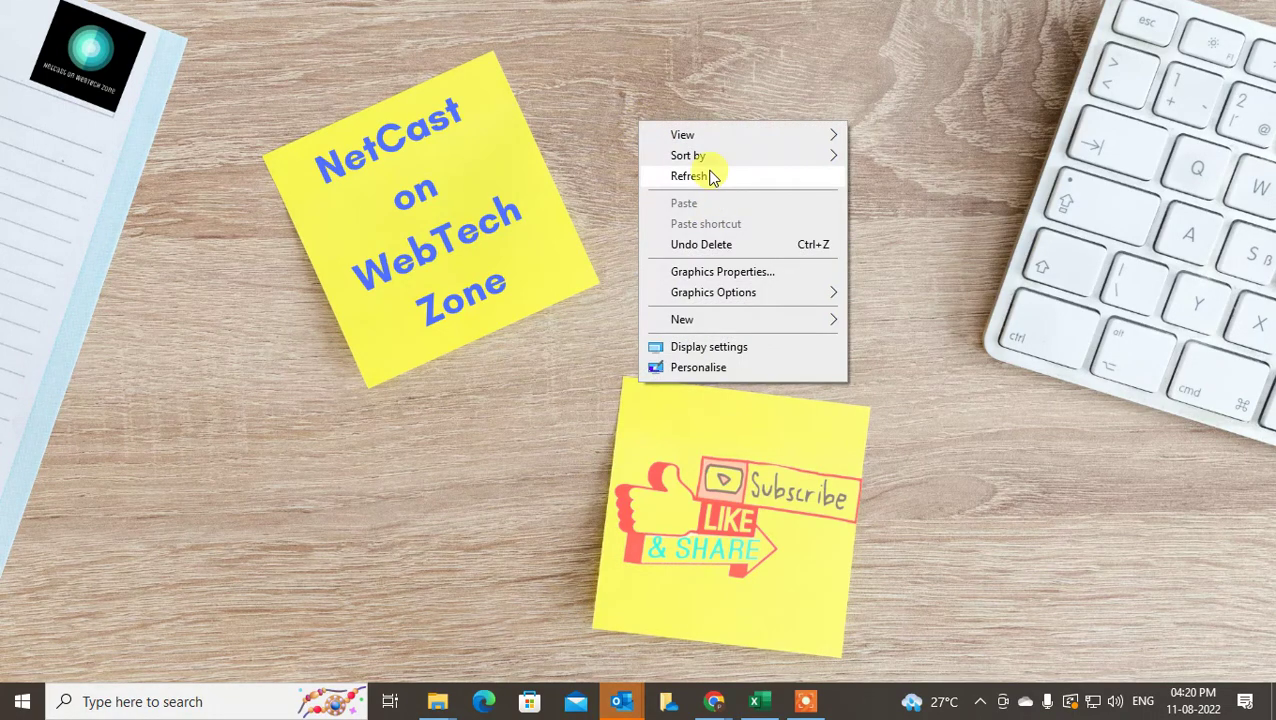
click(690, 176)
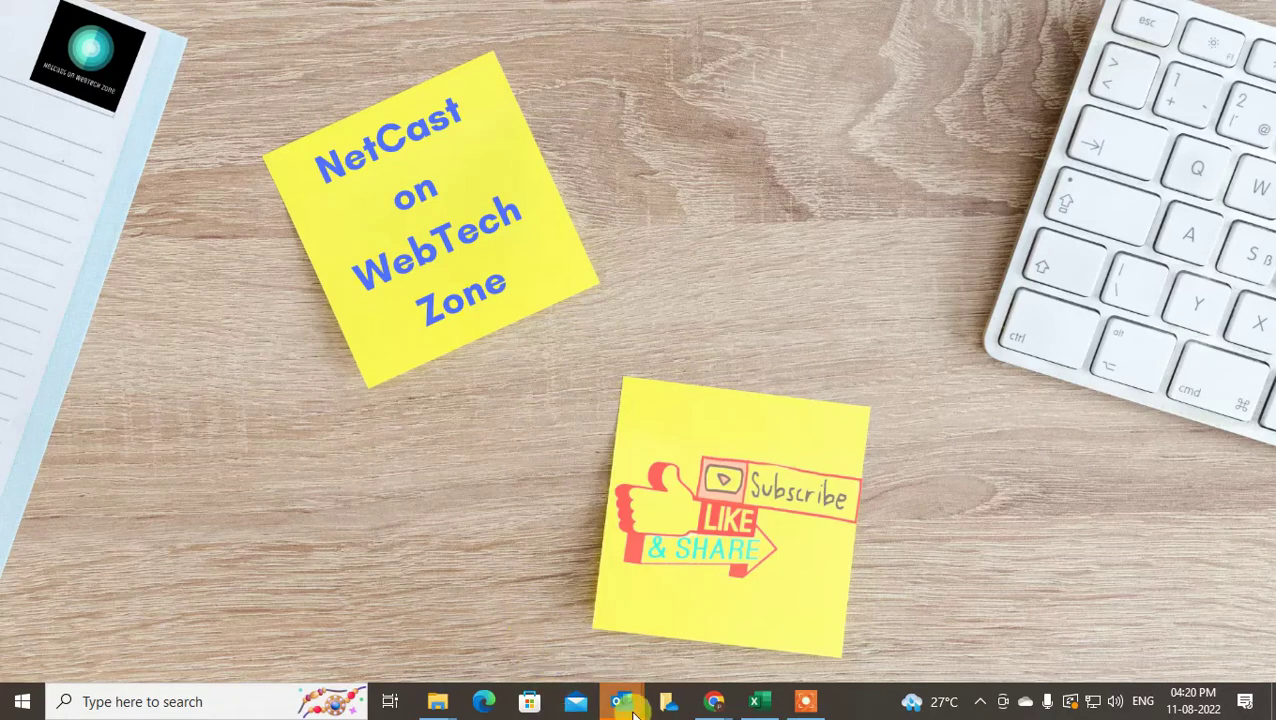
mouse_move(621, 700)
click(784, 560)
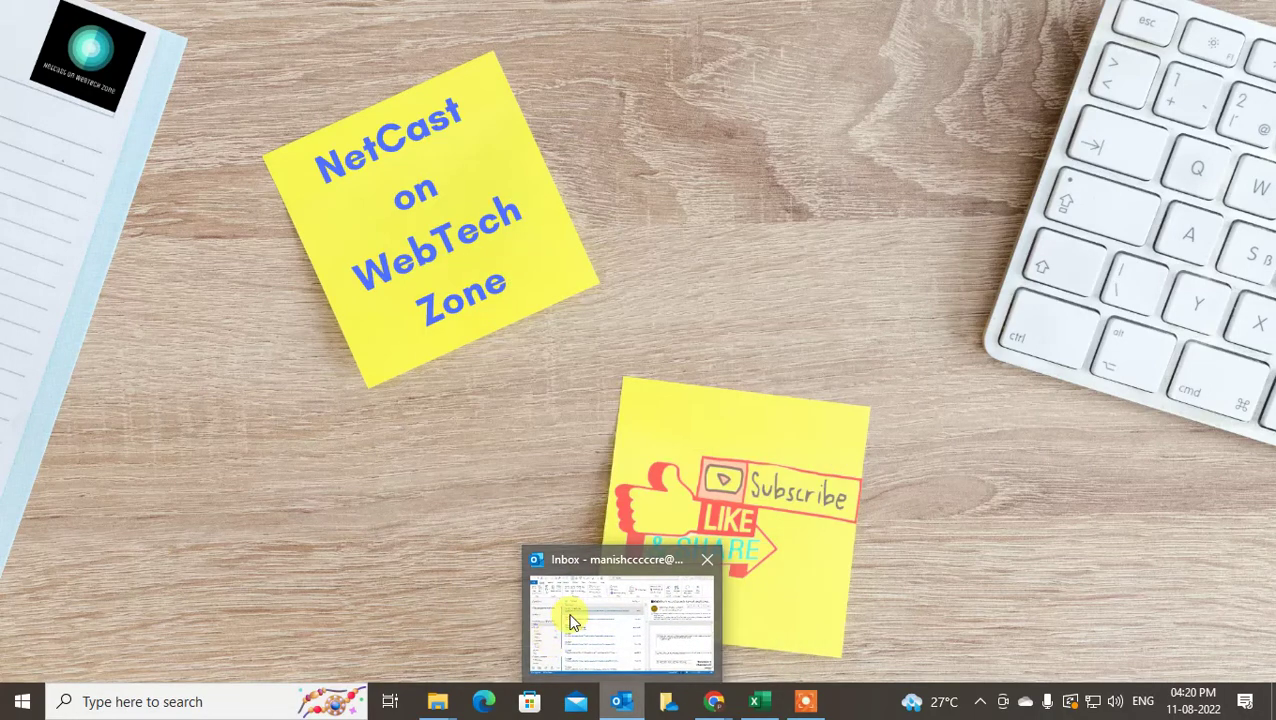
Start a new email from the Inbox with bold and italic turned off in the body
click(570, 612)
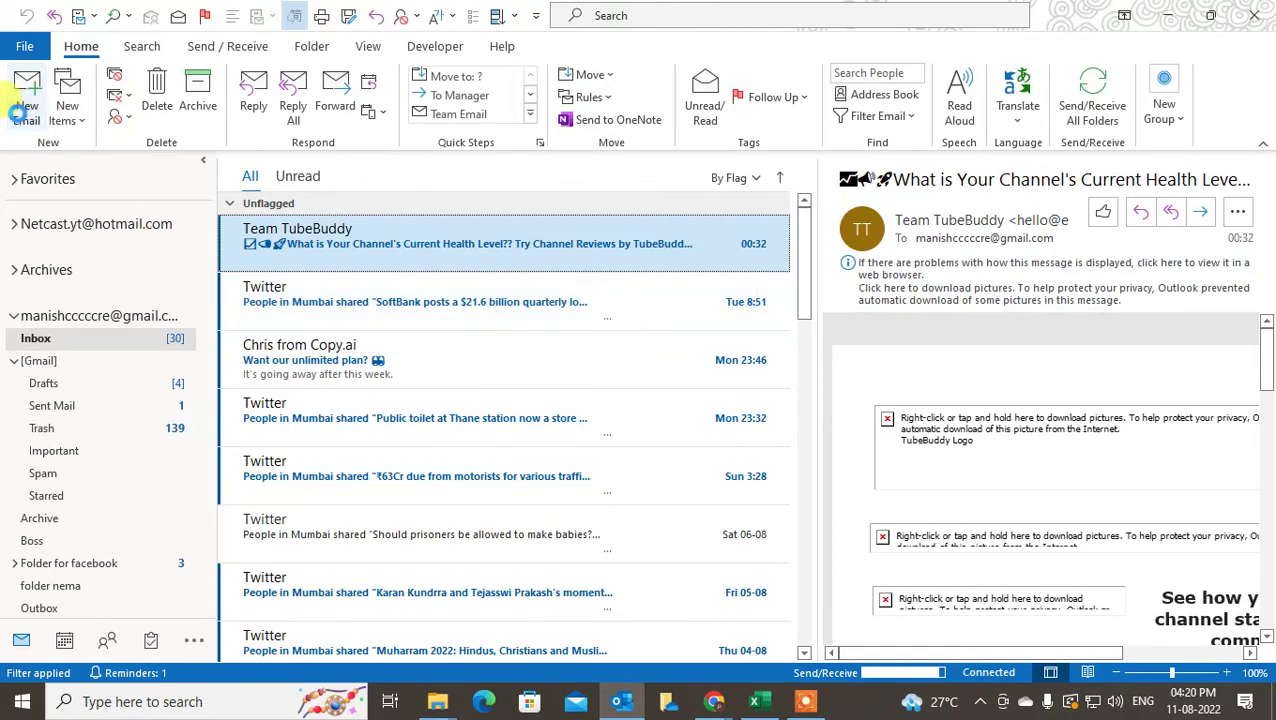
key(ctrl+n)
click(229, 340)
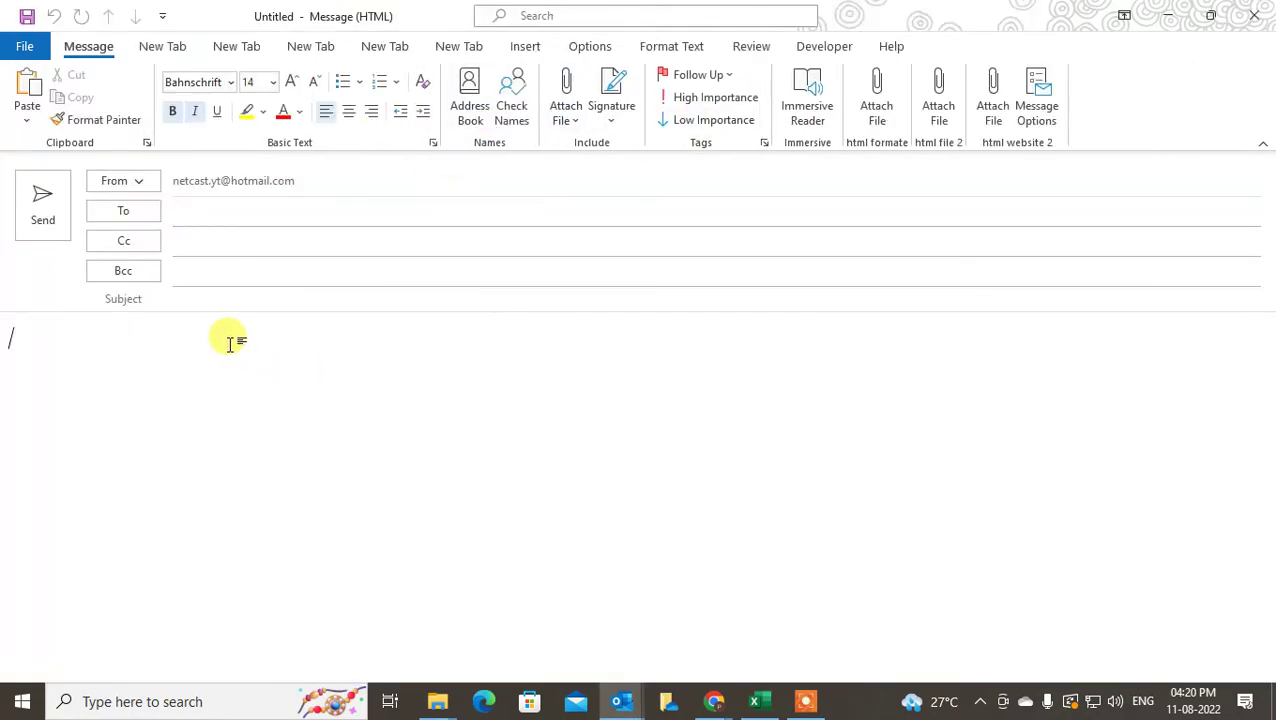
key(ctrl+b)
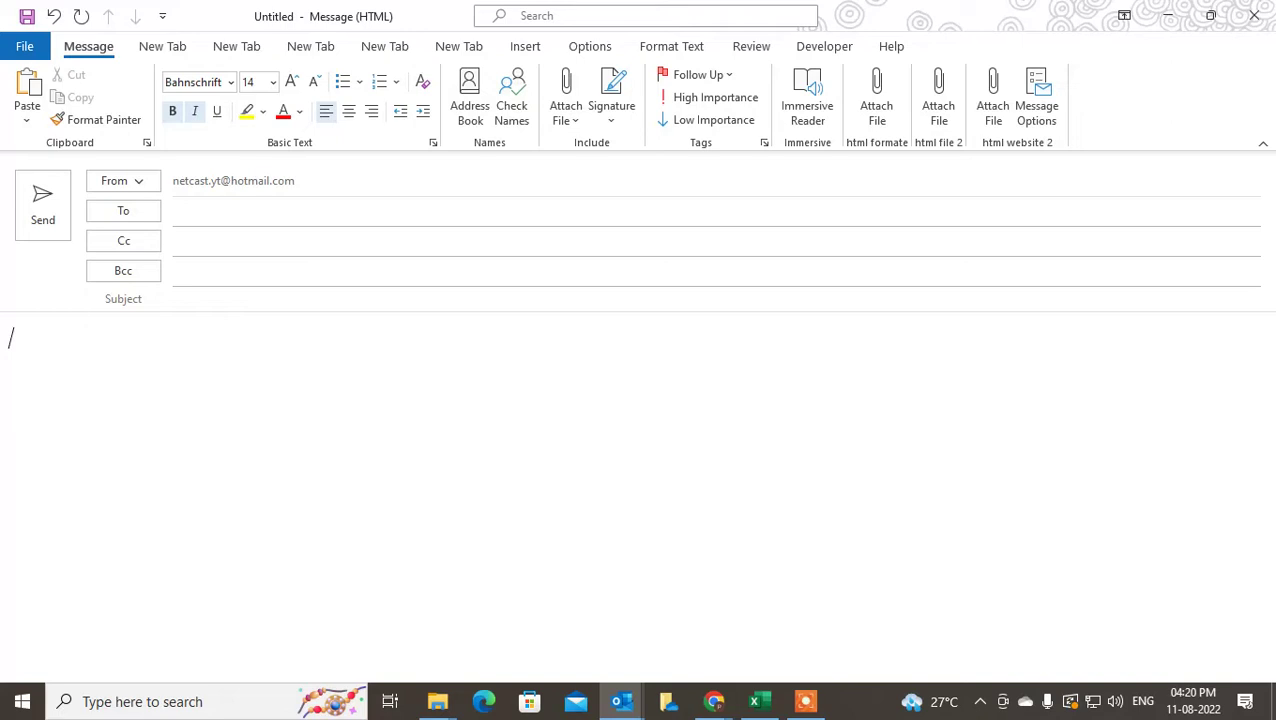
click(199, 114)
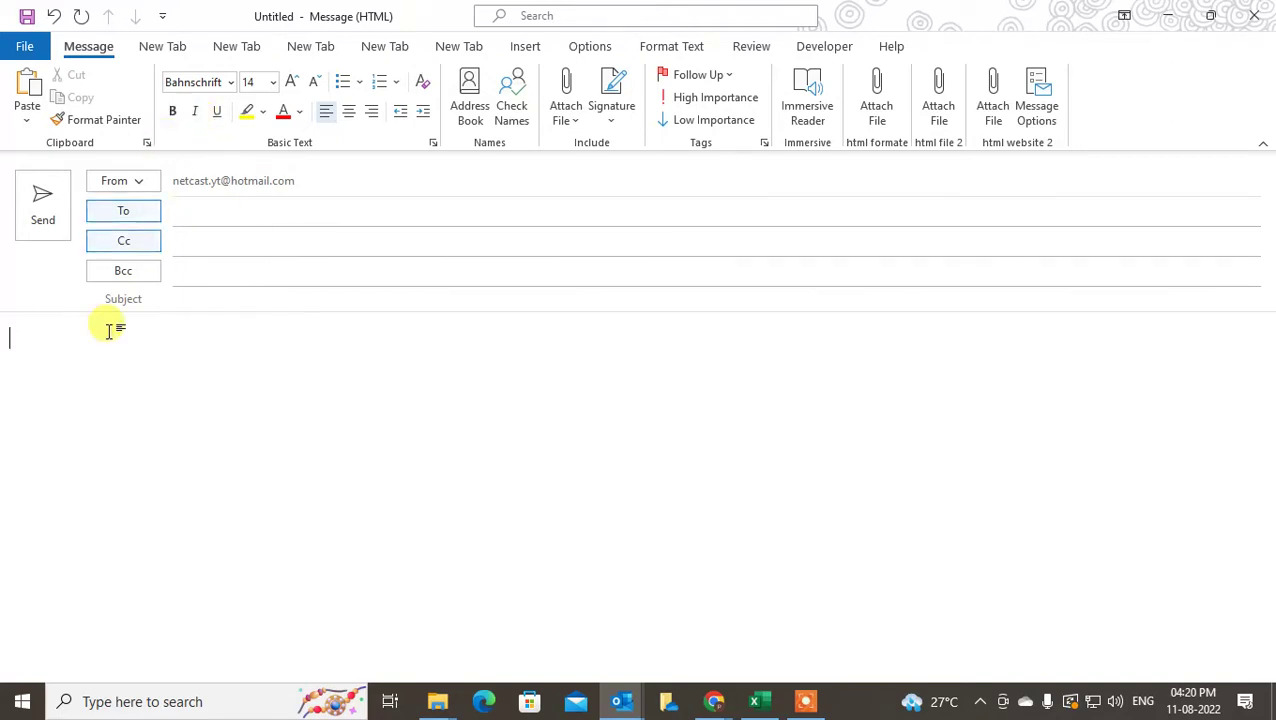
Type the greeting and the thank-you line asking viewers to subscribe to the channel
text(Daer)
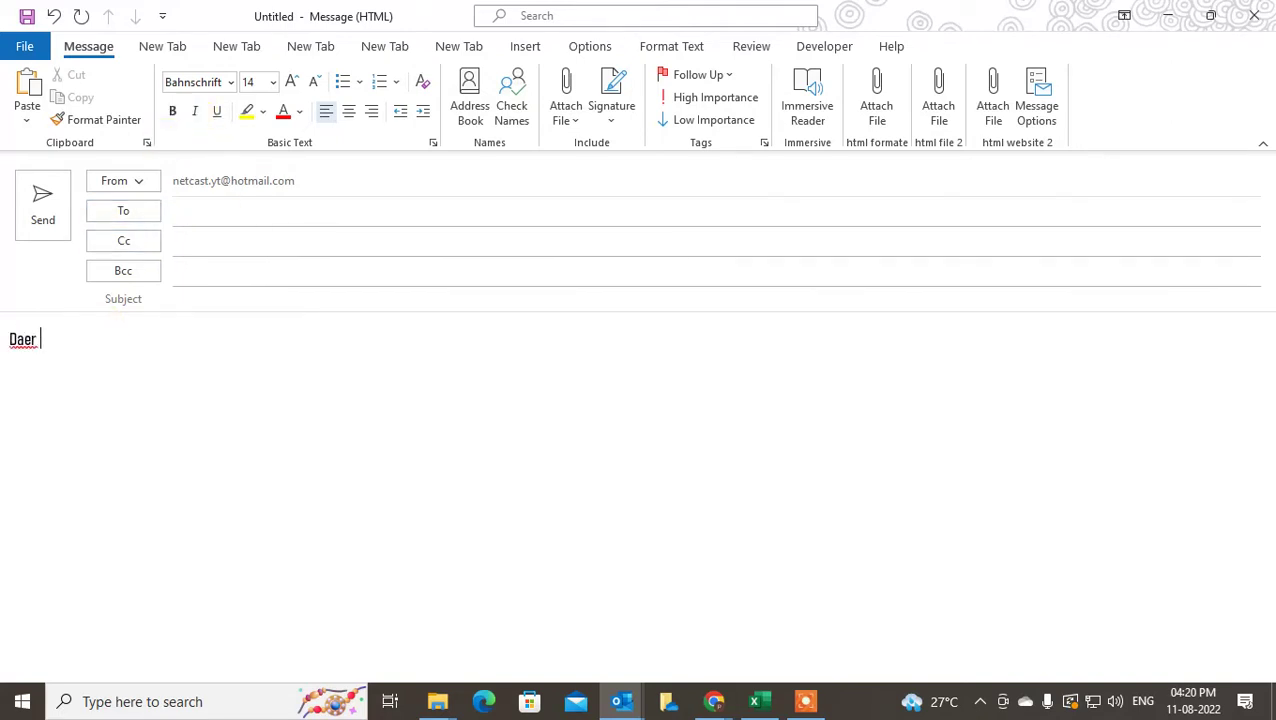
key(BackSpace)
key(BackSpace)
key(BackSpace)
key(BackSpace)
text(ear vi)
key(BackSpace)
key(BackSpace)
text(Thanks for watchi )
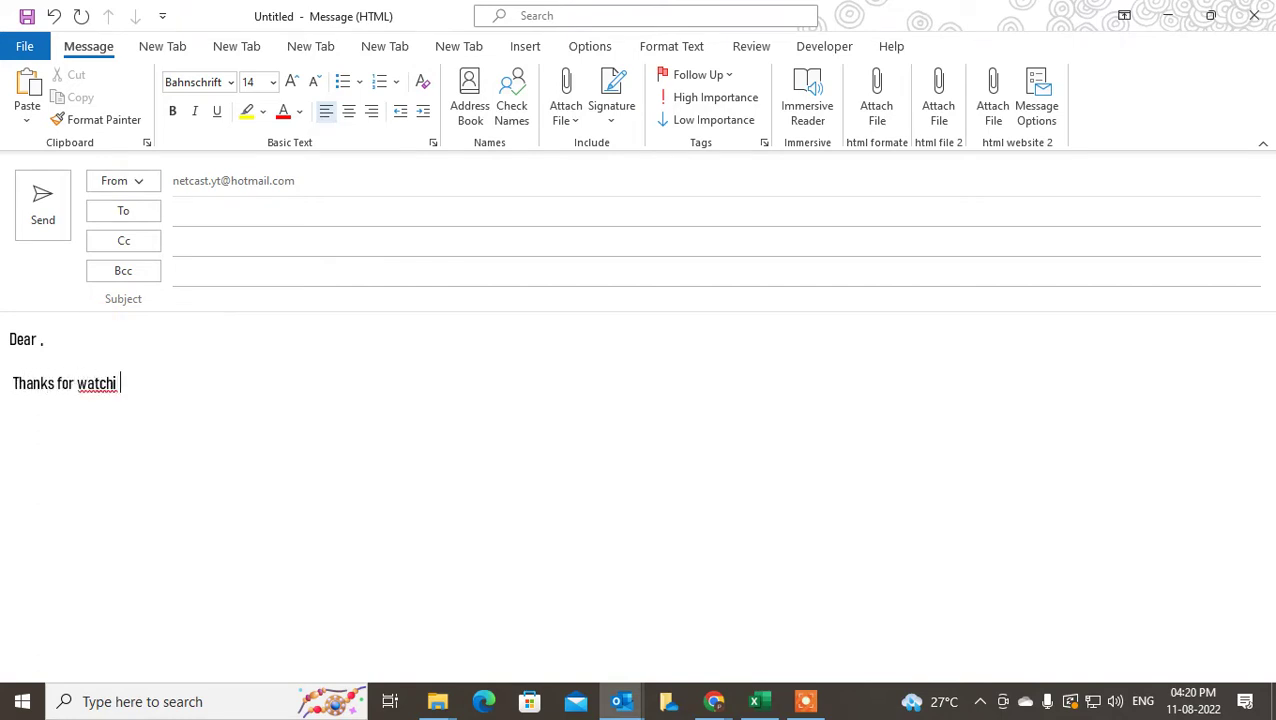
text(ng my video)
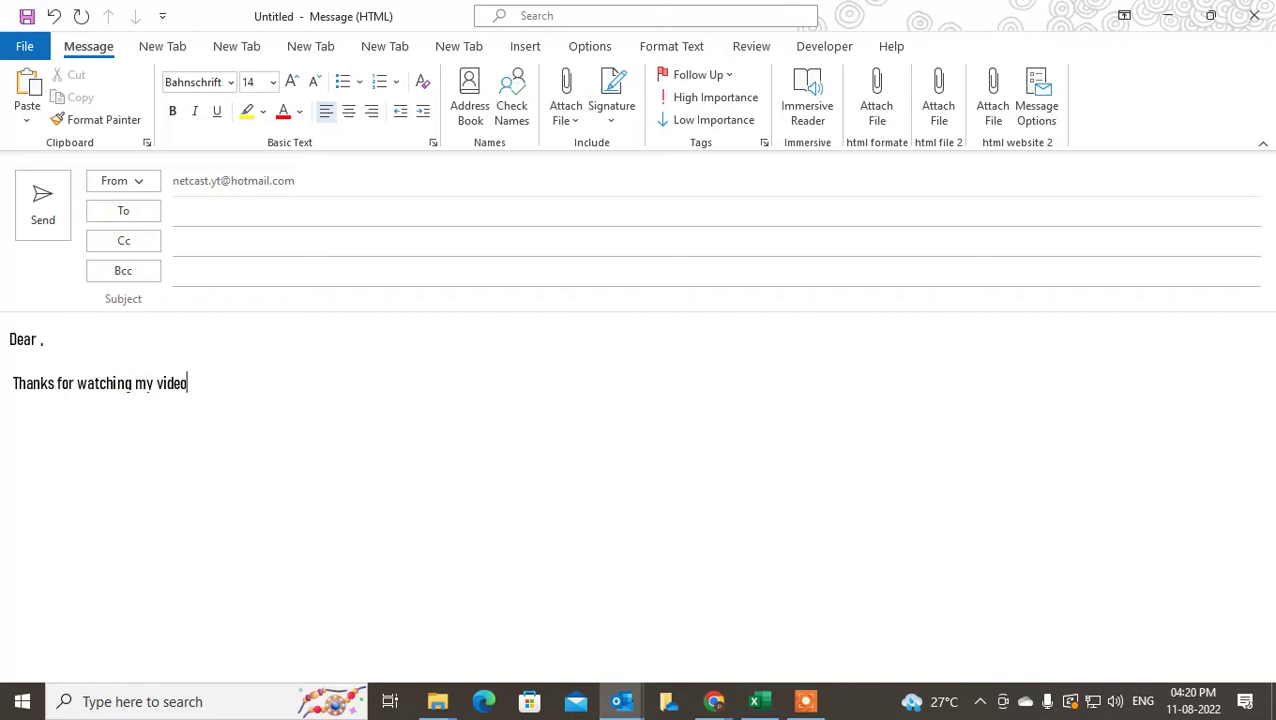
text(s kindly subscribe my cah)
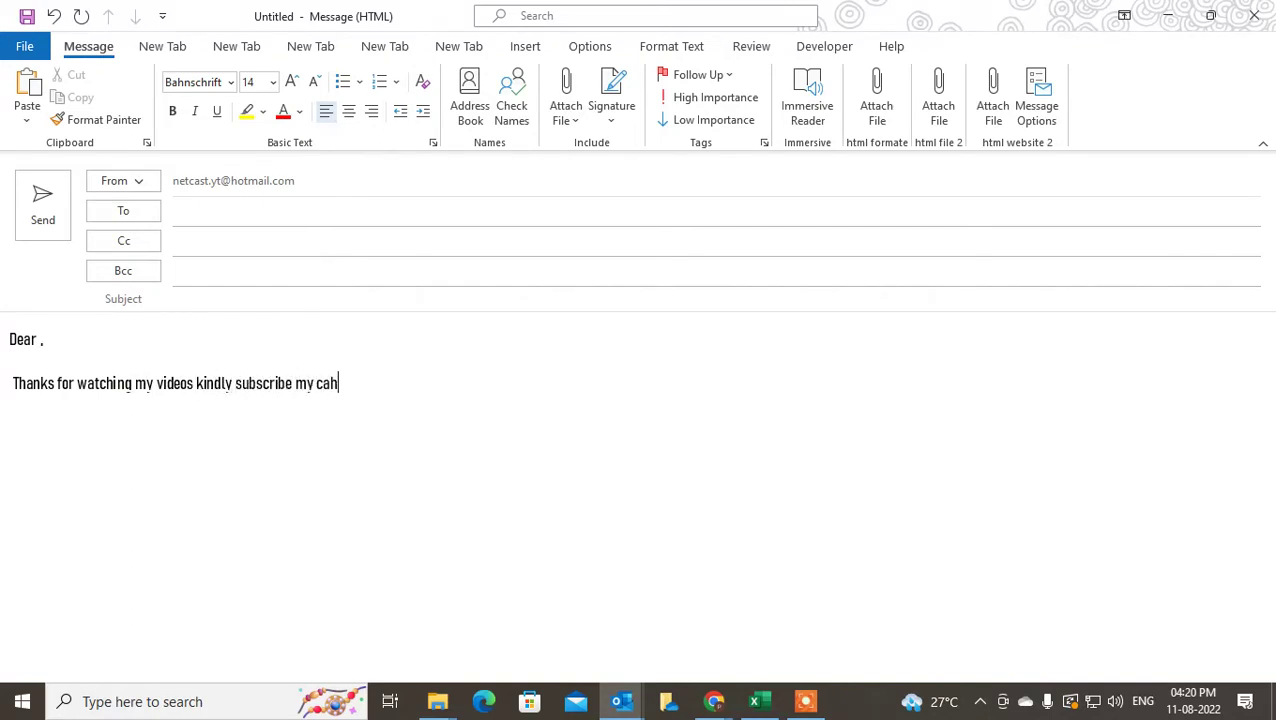
key(BackSpace)
key(BackSpace)
key(BackSpace)
text(hanne)
key(BackSpace)
text(Thanks regards )
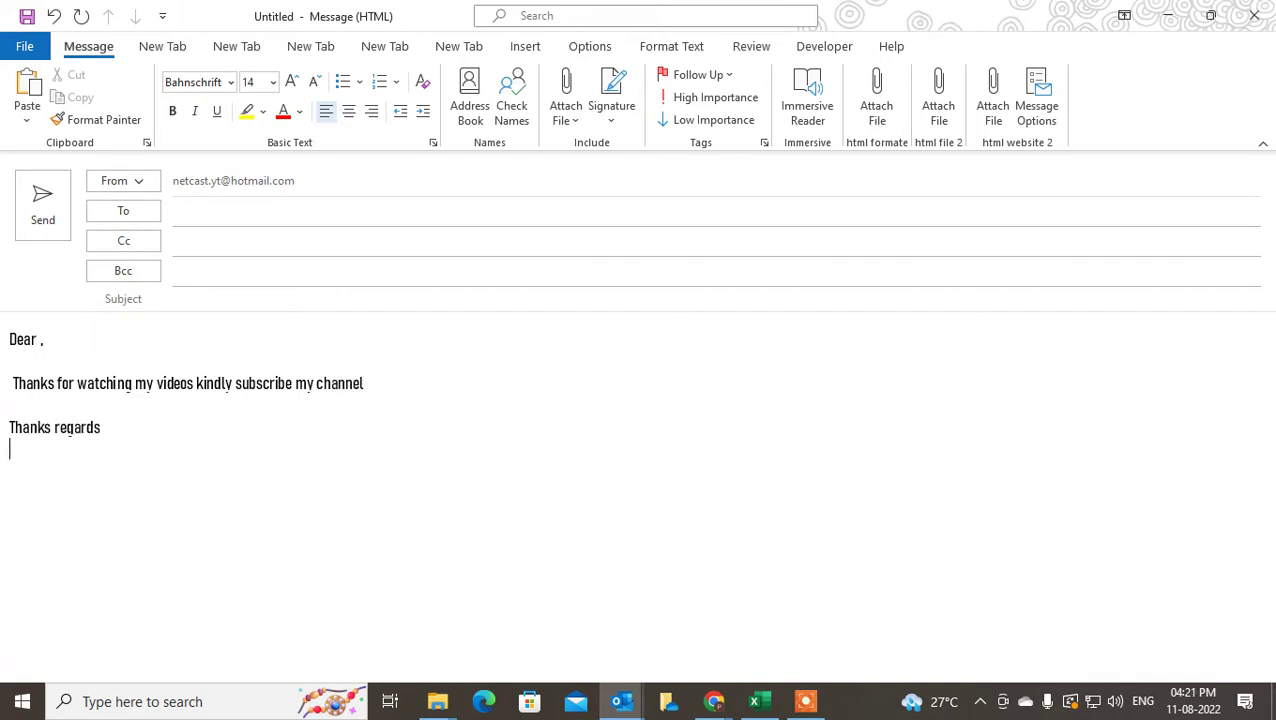
text(My weiste)
key(Return)
key(Return)
key(BackSpace)
key(BackSpace)
key(BackSpace)
text(s)
key(BackSpace)
key(BackSpace)
text(ebsite)
key(Return)
key(Return)
text(ww)
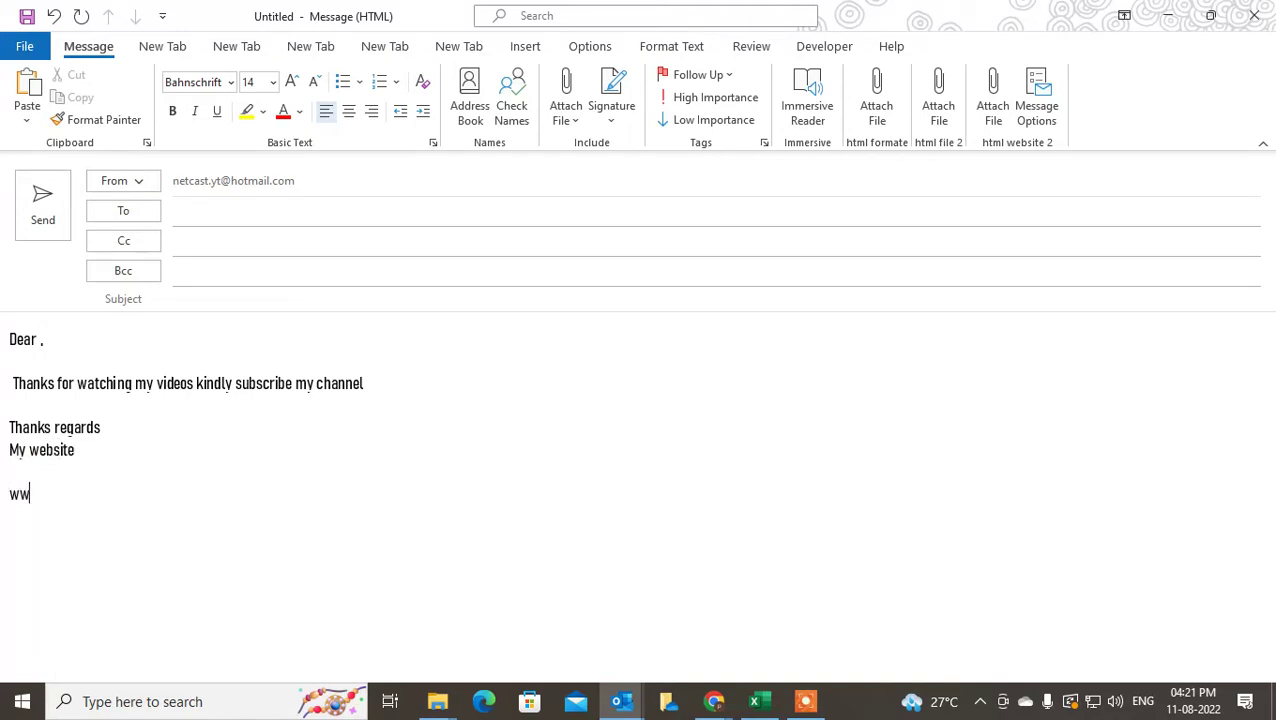
text(w.netcast.com)
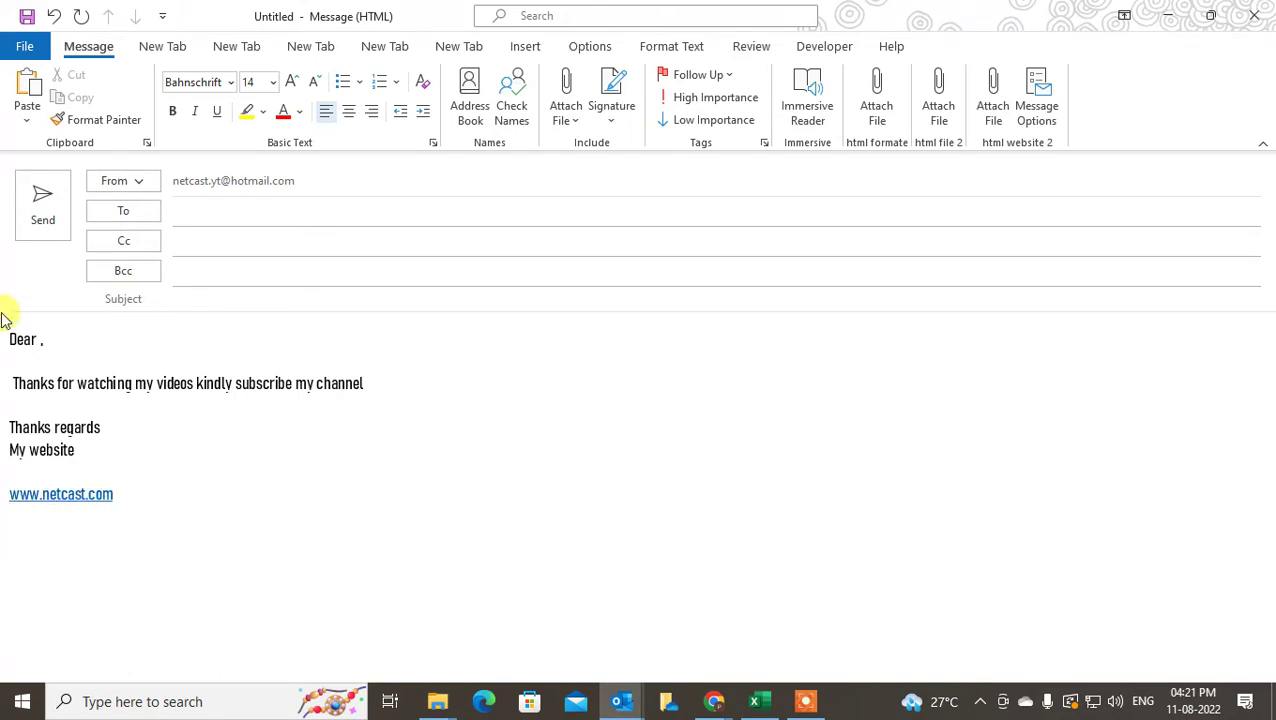
click(185, 360)
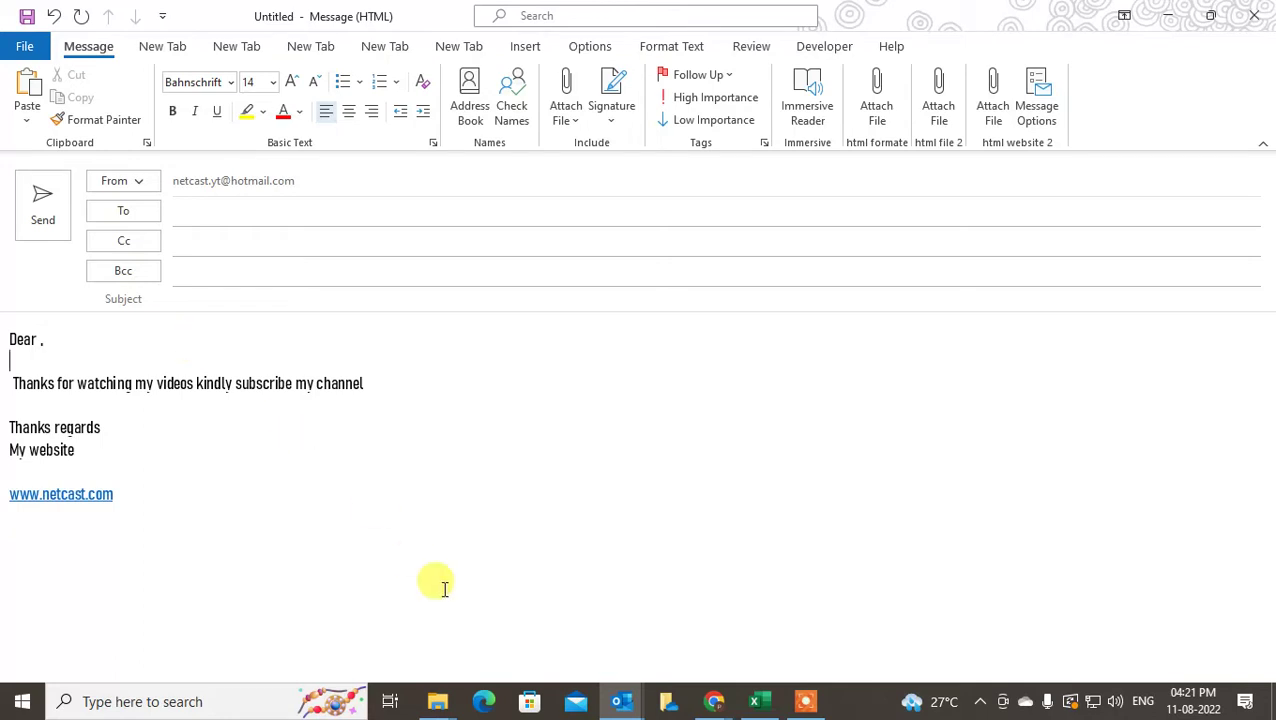
click(151, 492)
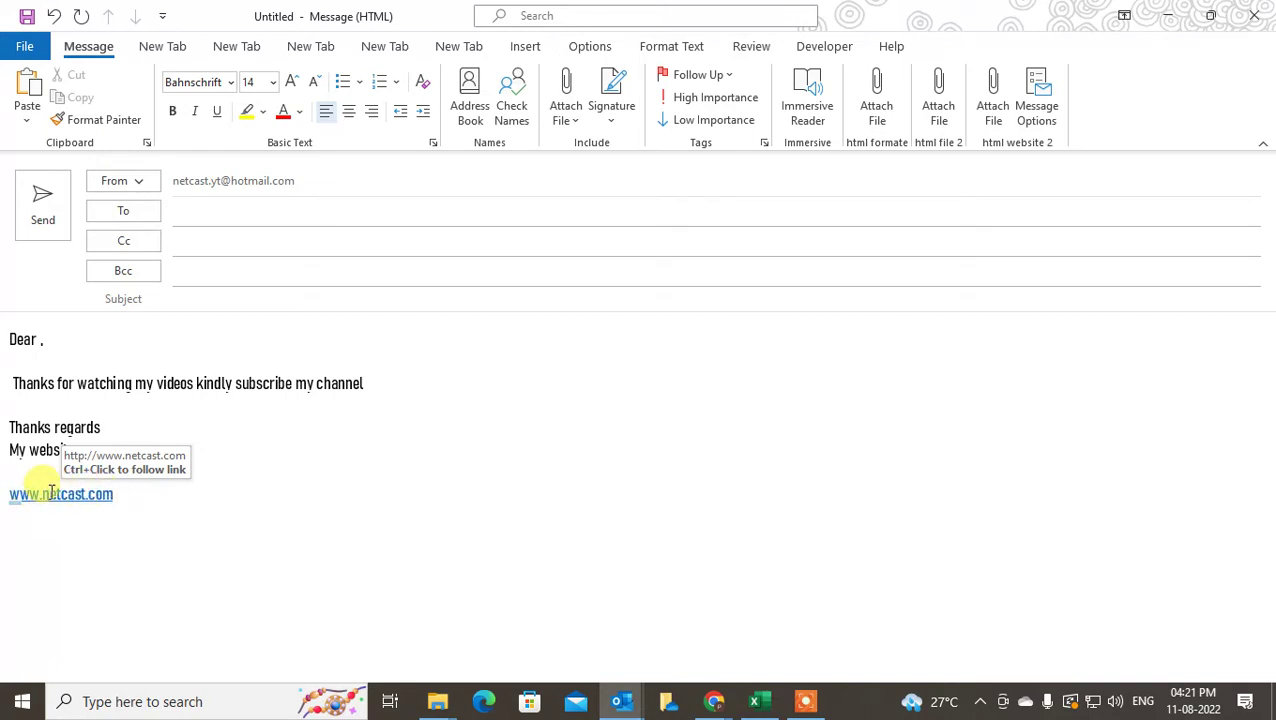
click(51, 490)
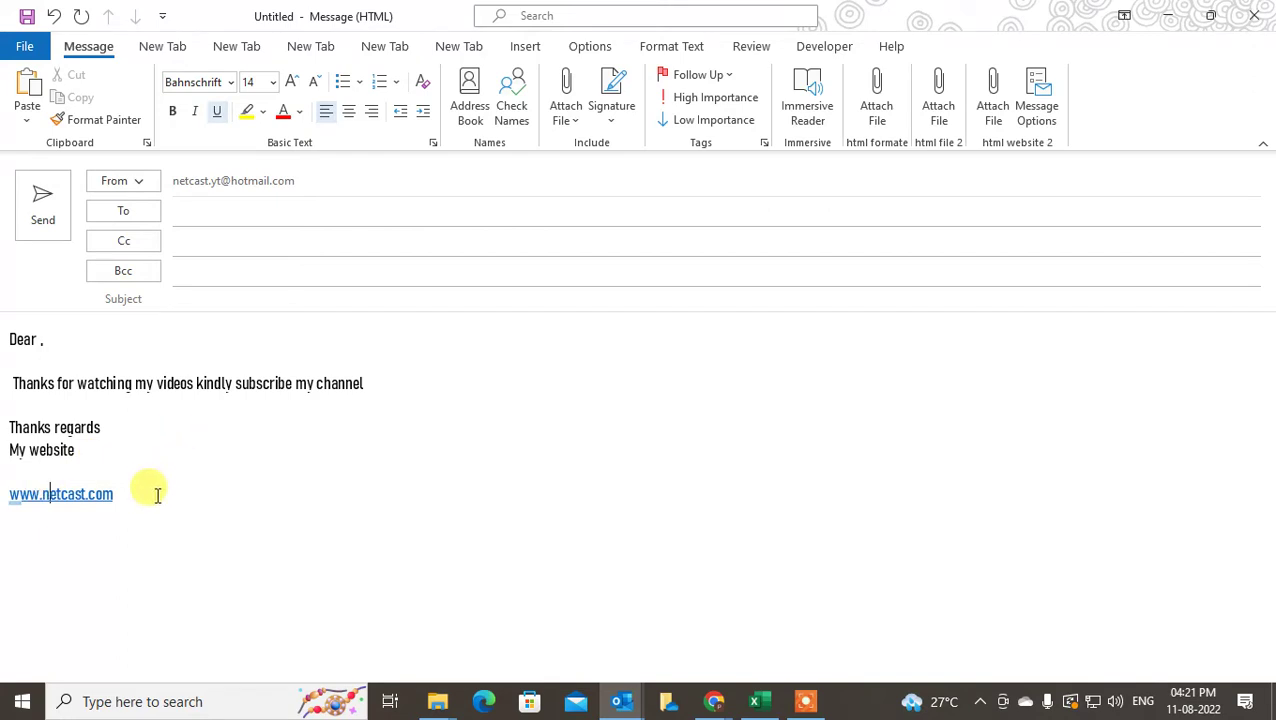
click(89, 470)
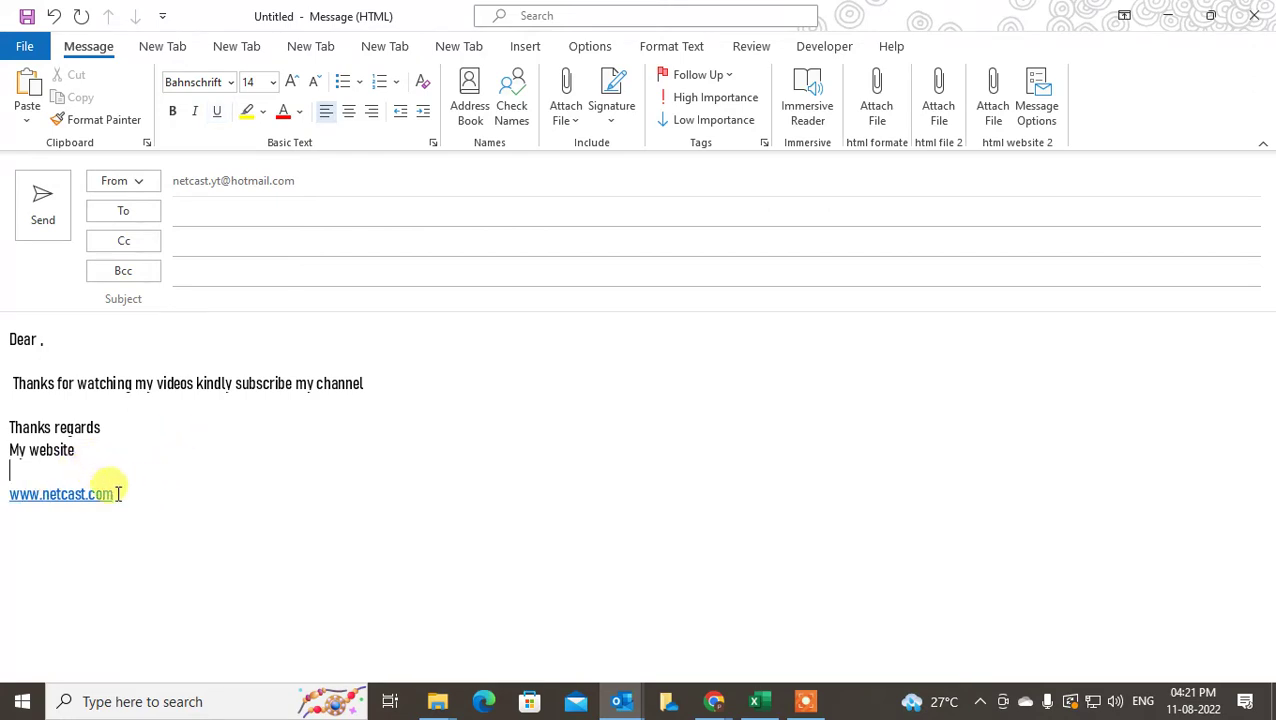
drag(117, 494, 200, 512)
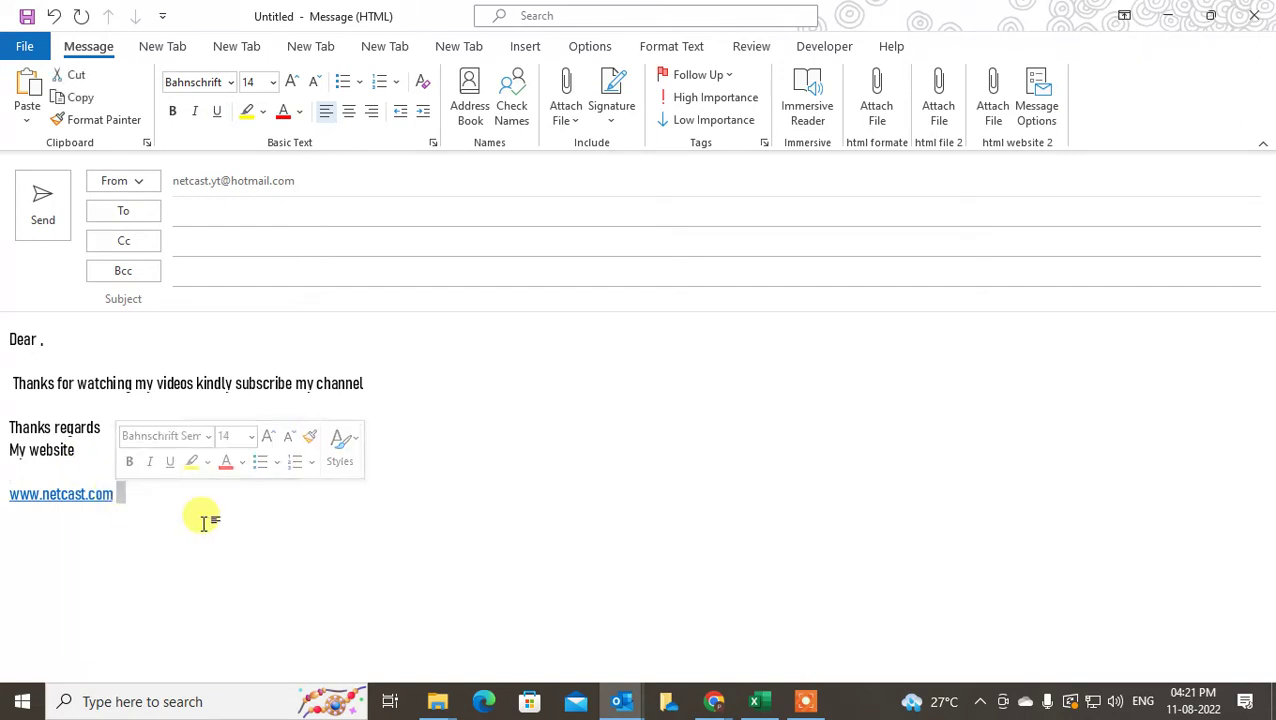
click(562, 380)
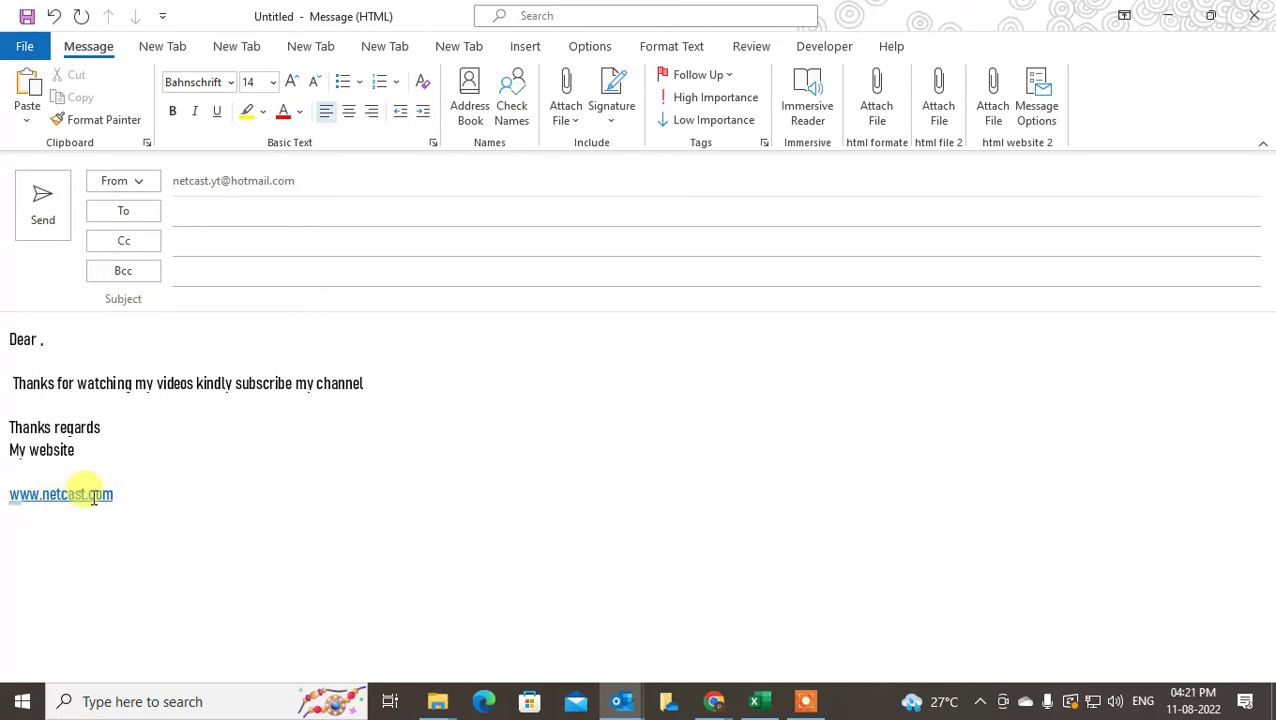
click(80, 532)
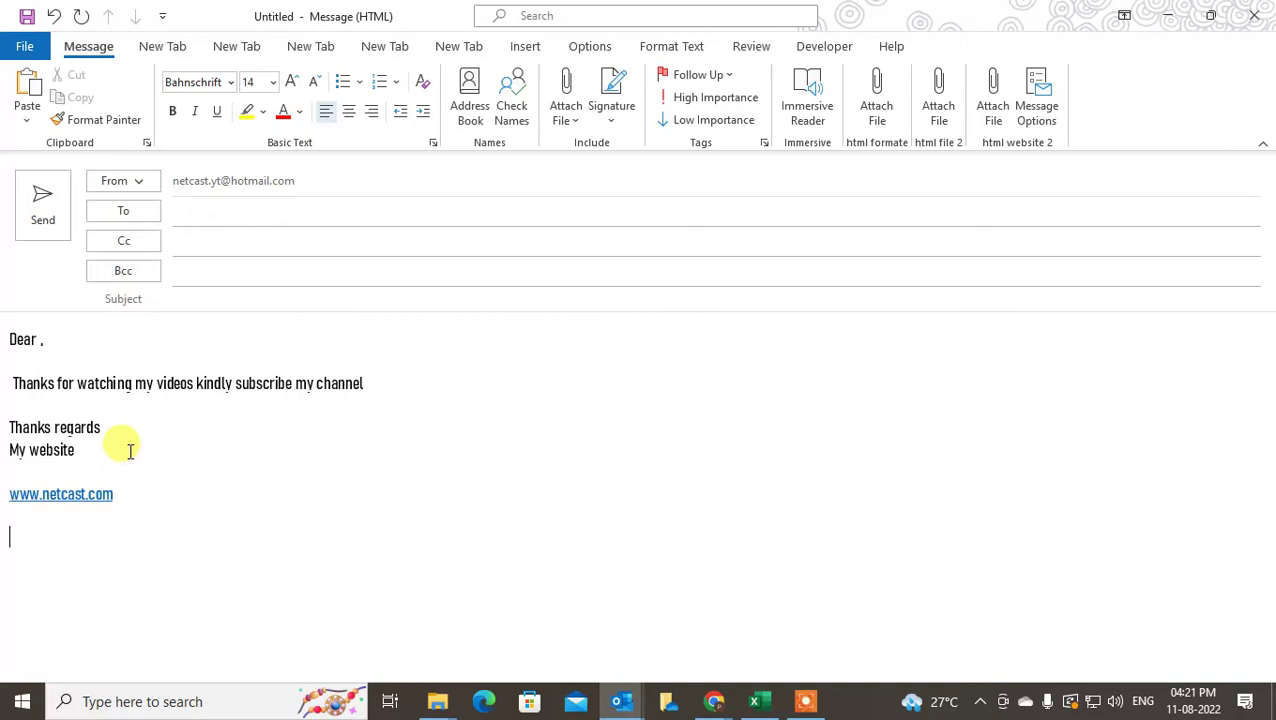
drag(83, 449, 28, 458)
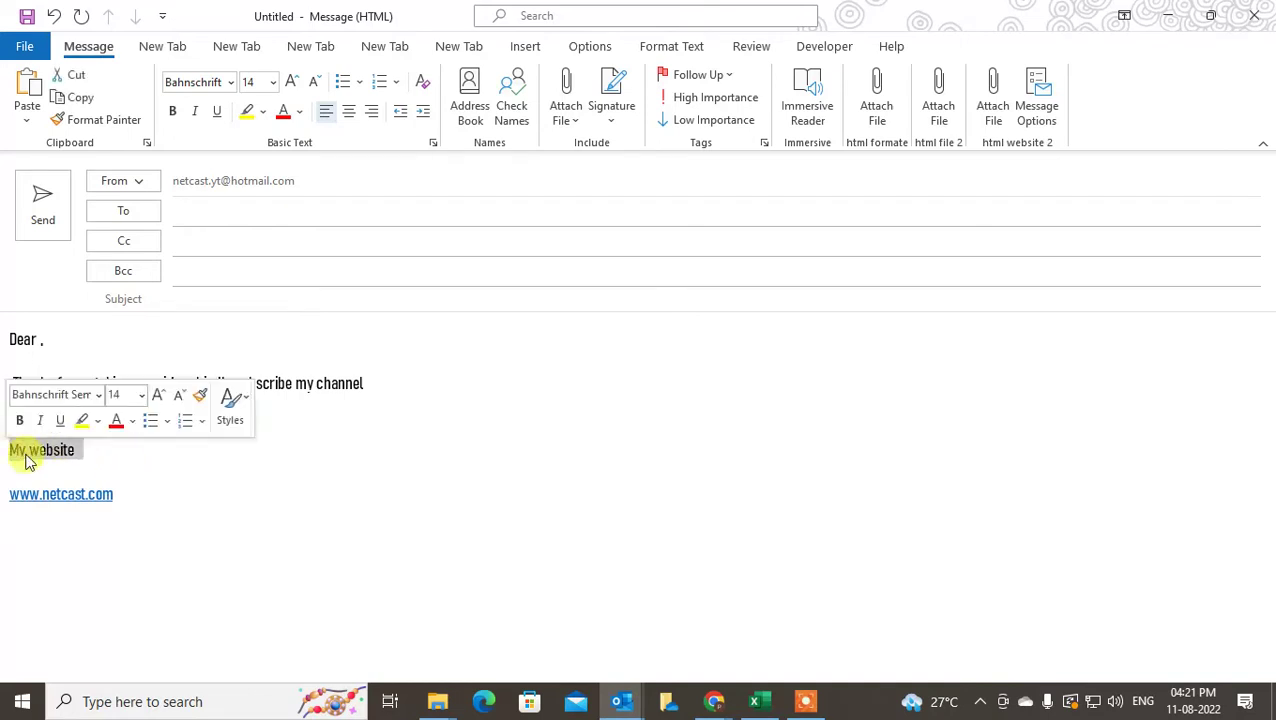
click(522, 52)
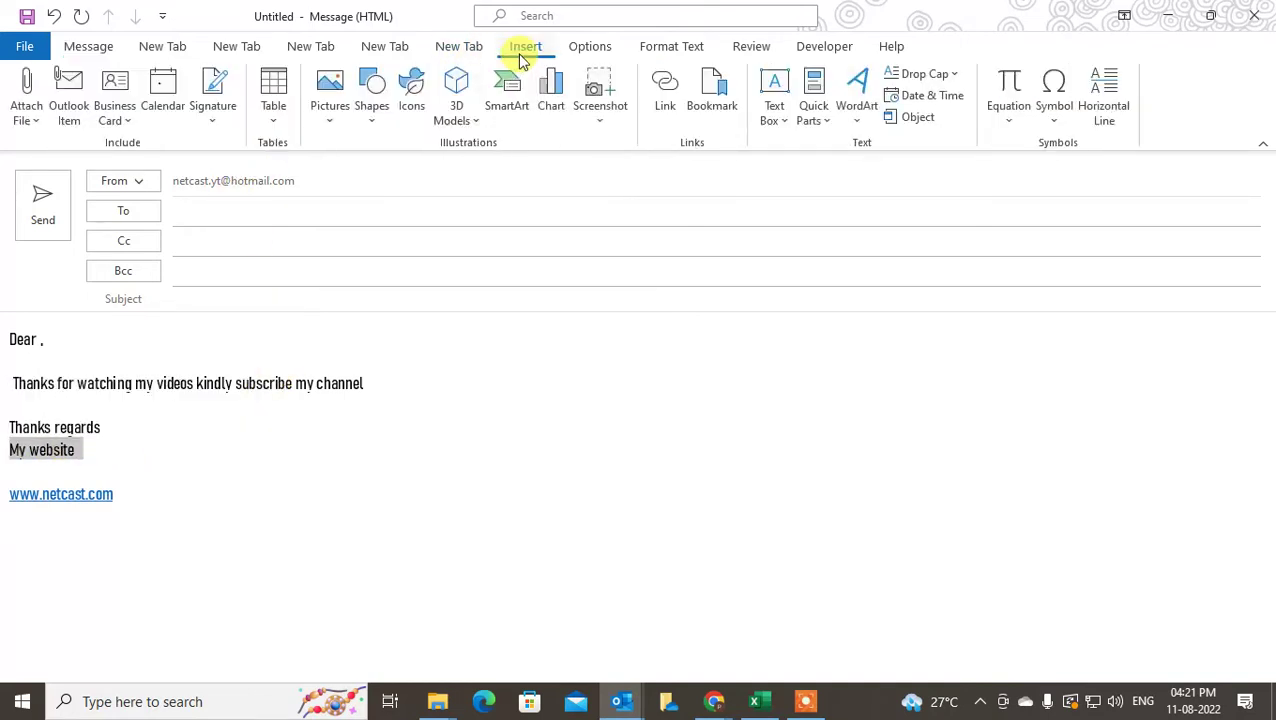
click(657, 95)
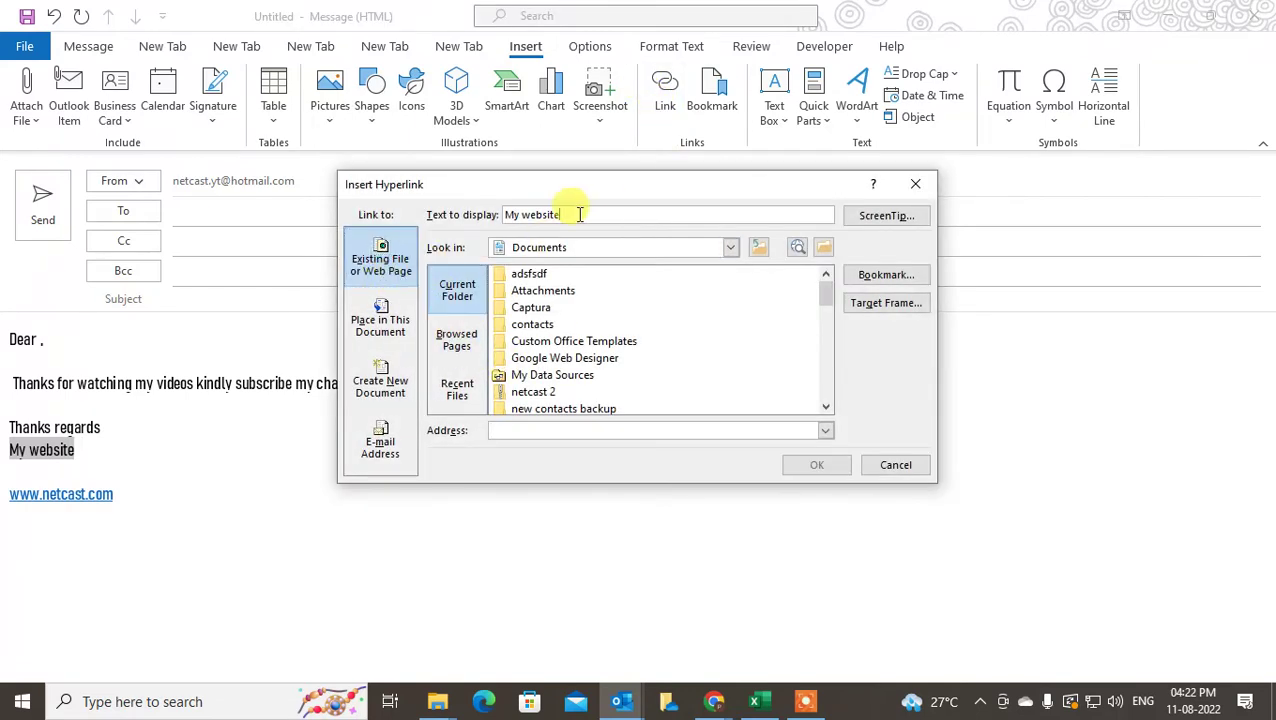
drag(578, 214, 480, 216)
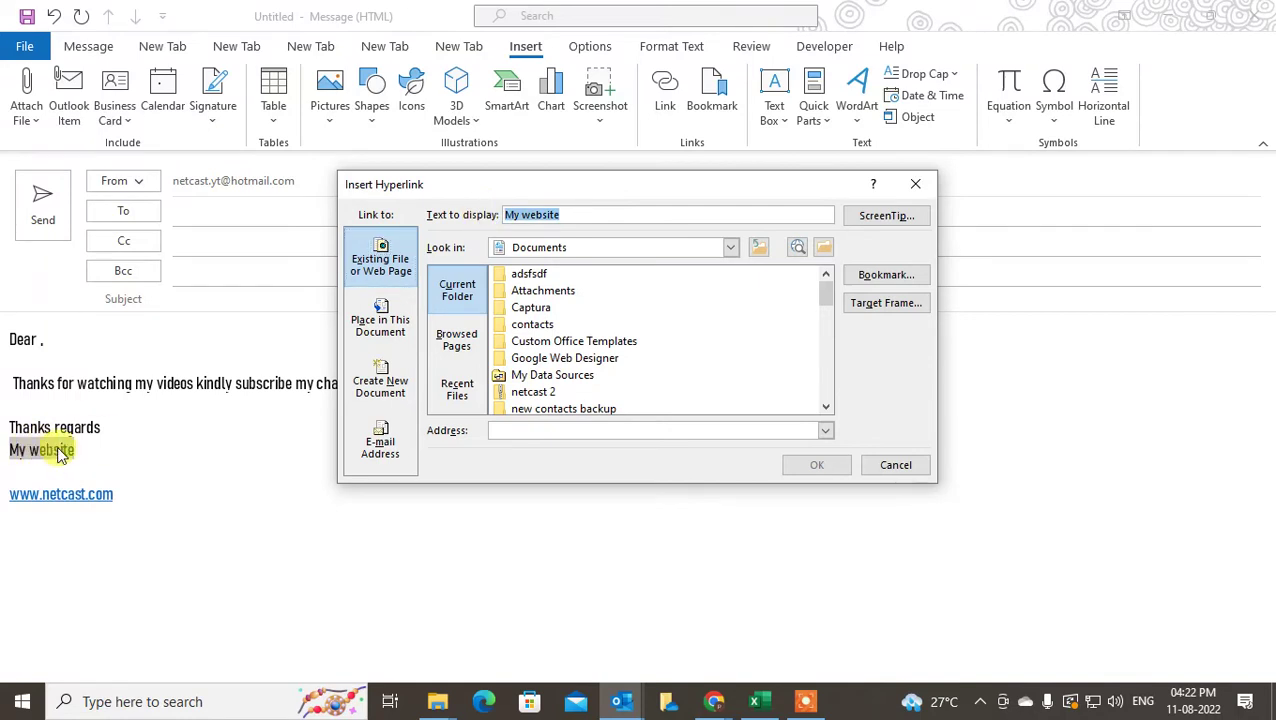
click(515, 214)
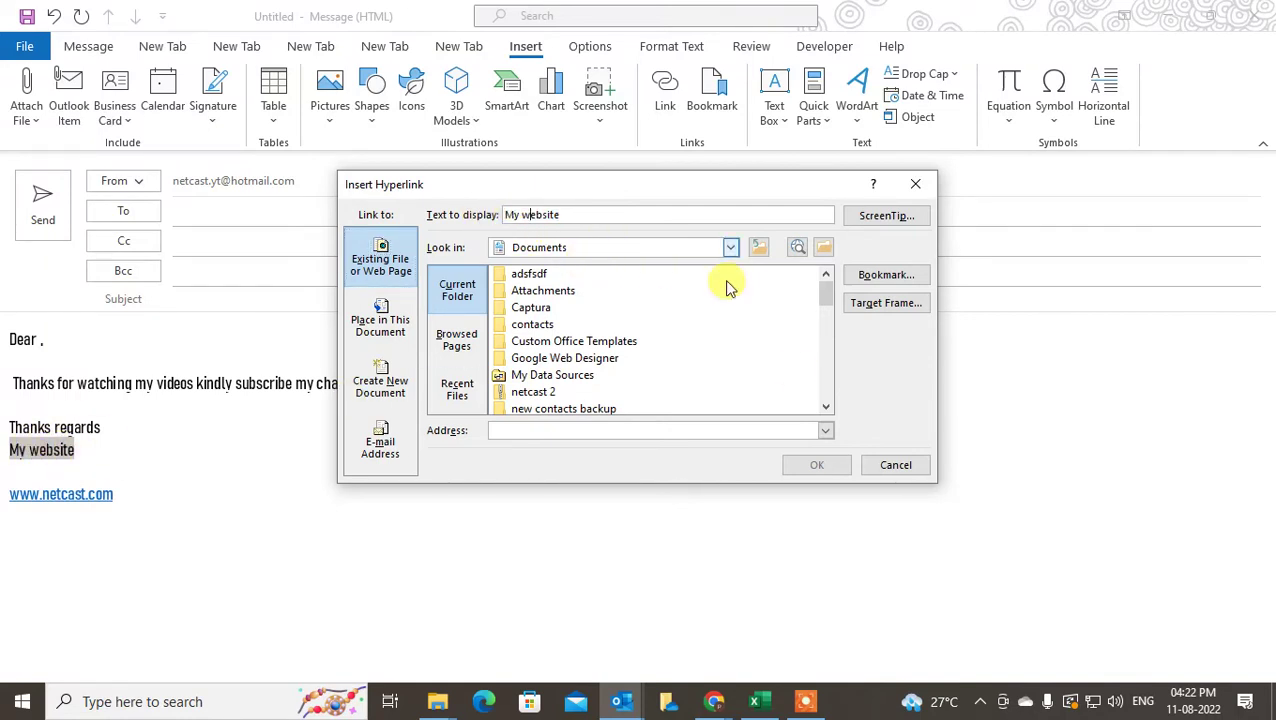
click(528, 431)
text(www)
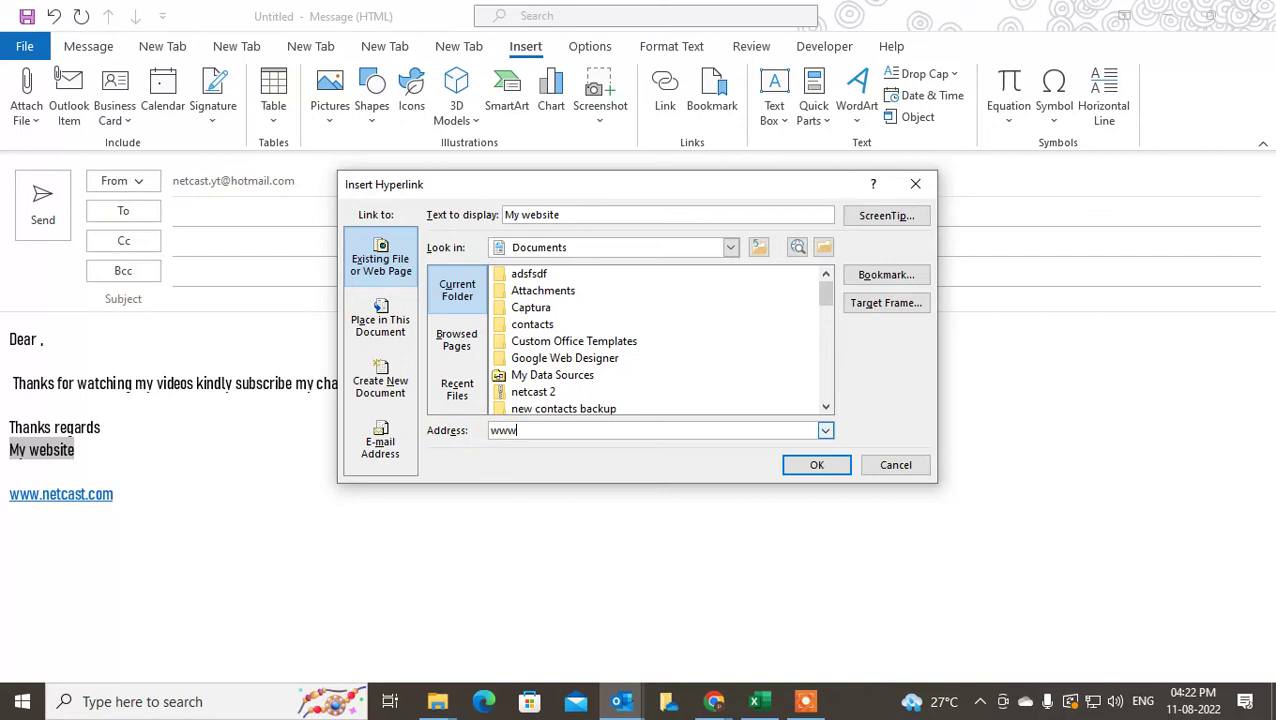
text(.)
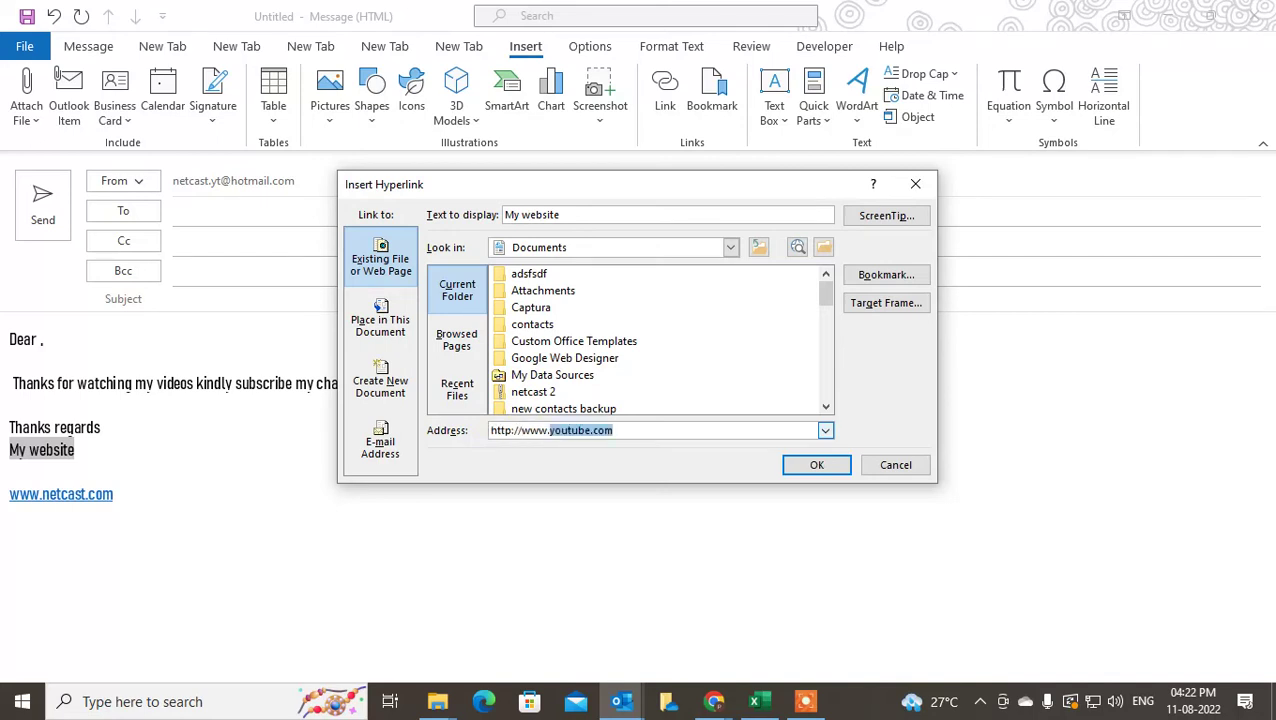
text(netcast)
click(650, 428)
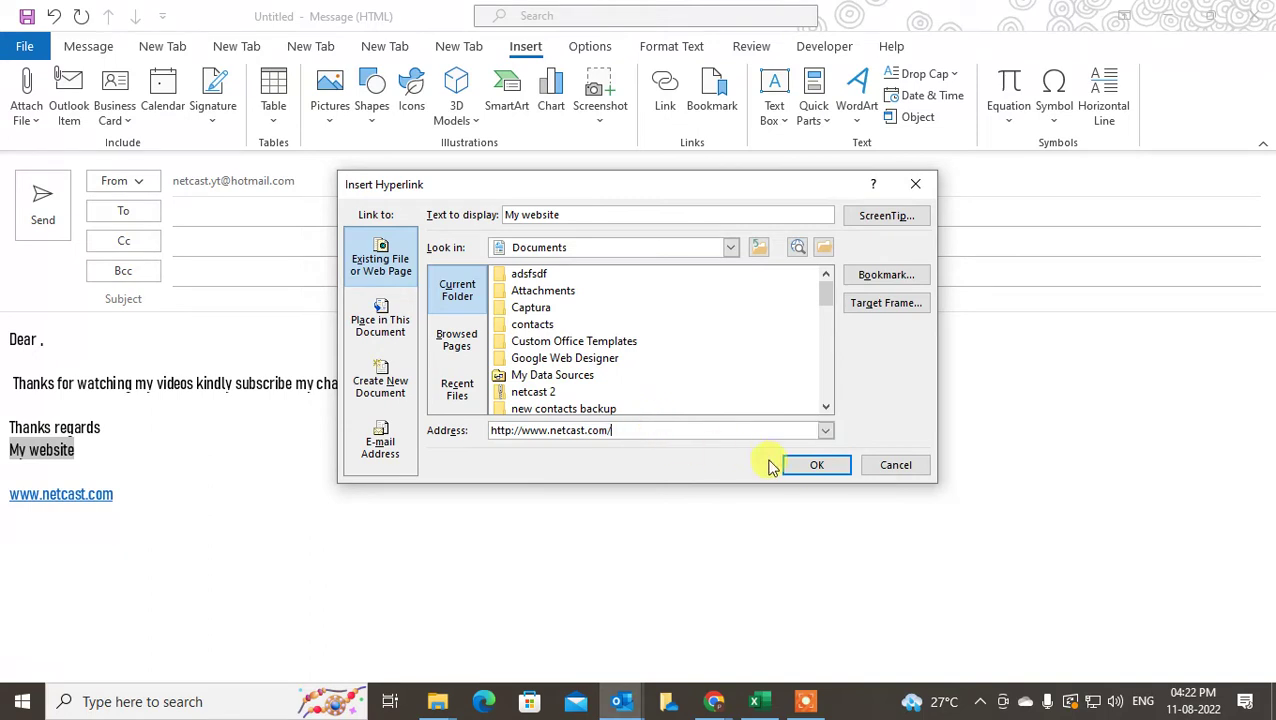
click(800, 464)
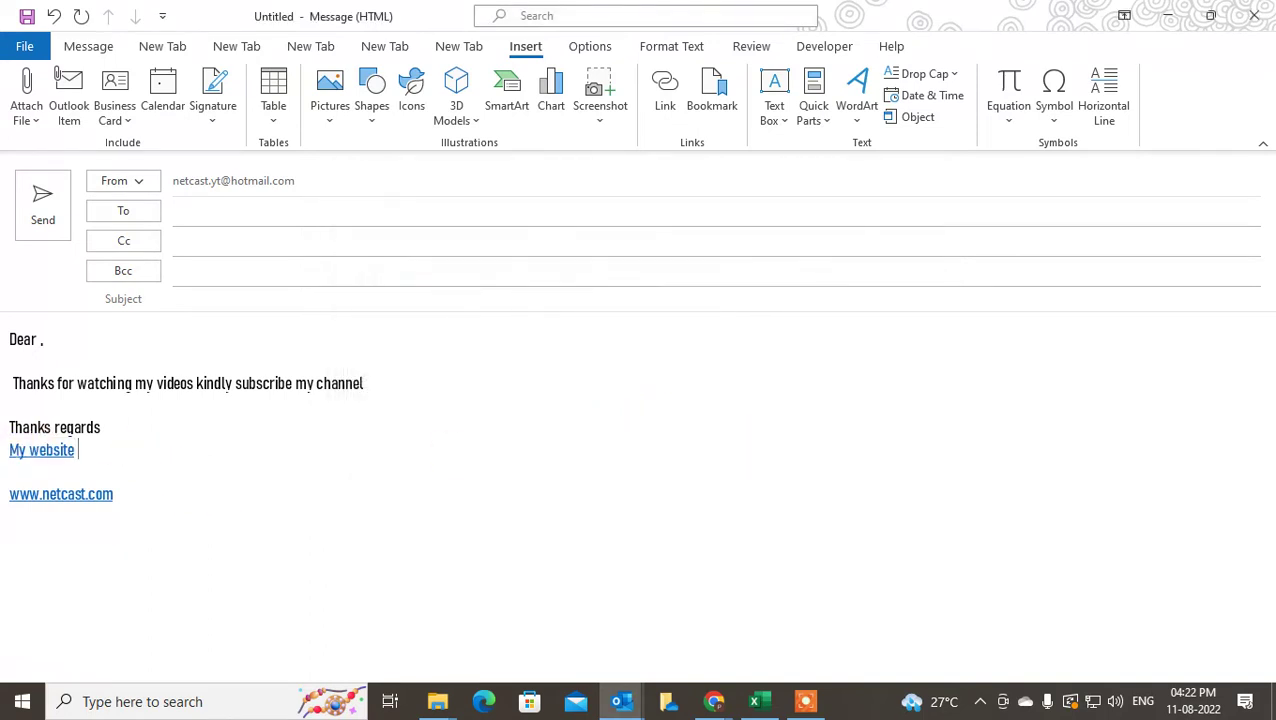
mouse_move(29, 453)
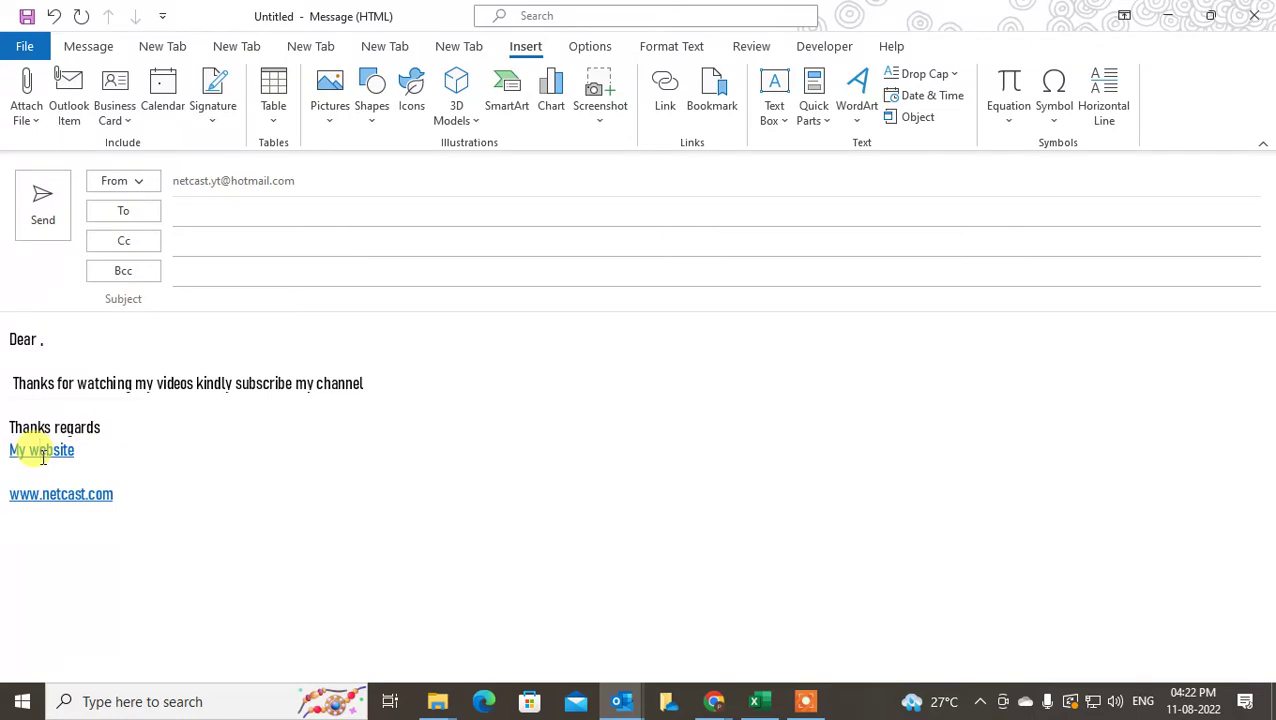
click(134, 427)
drag(82, 456, 5, 445)
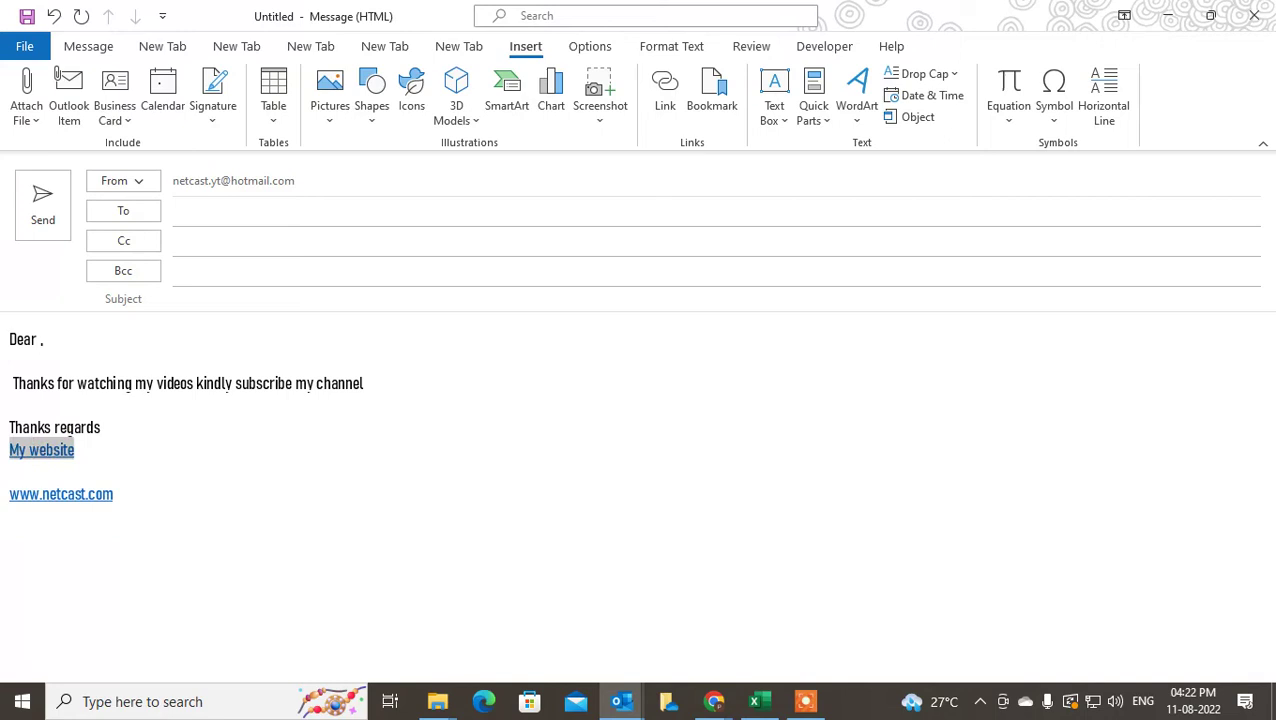
click(120, 465)
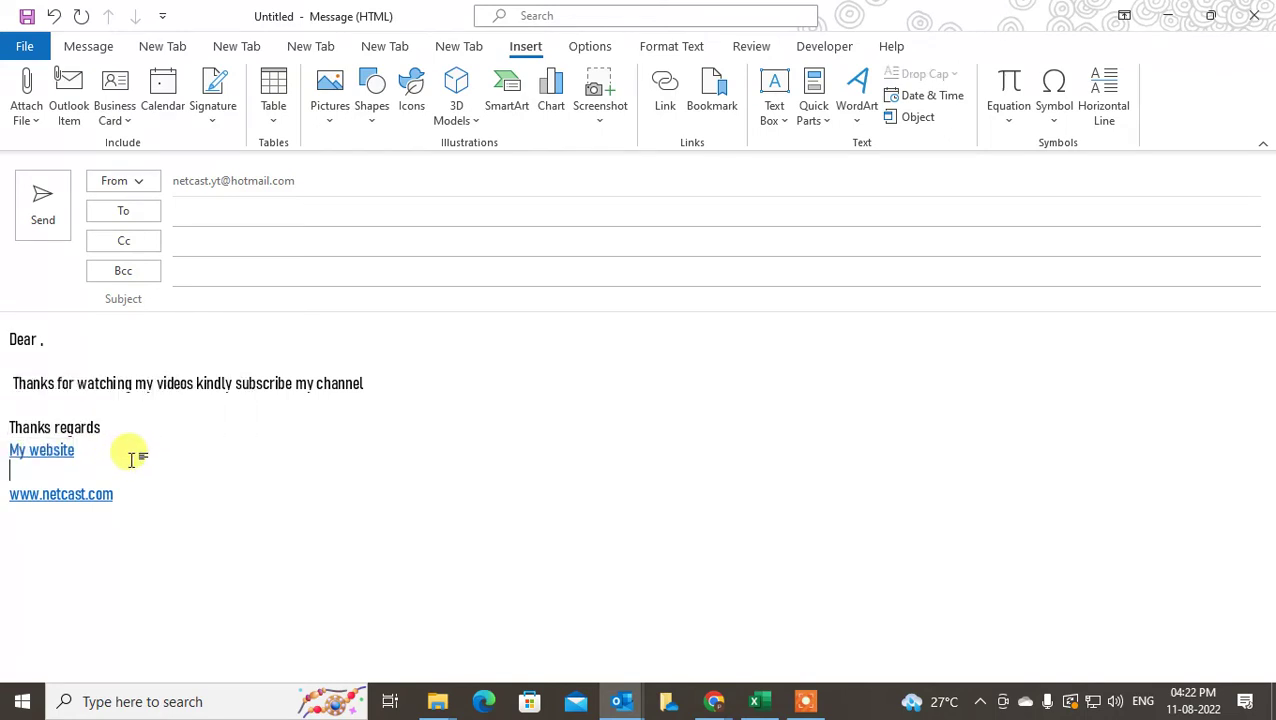
key(Return)
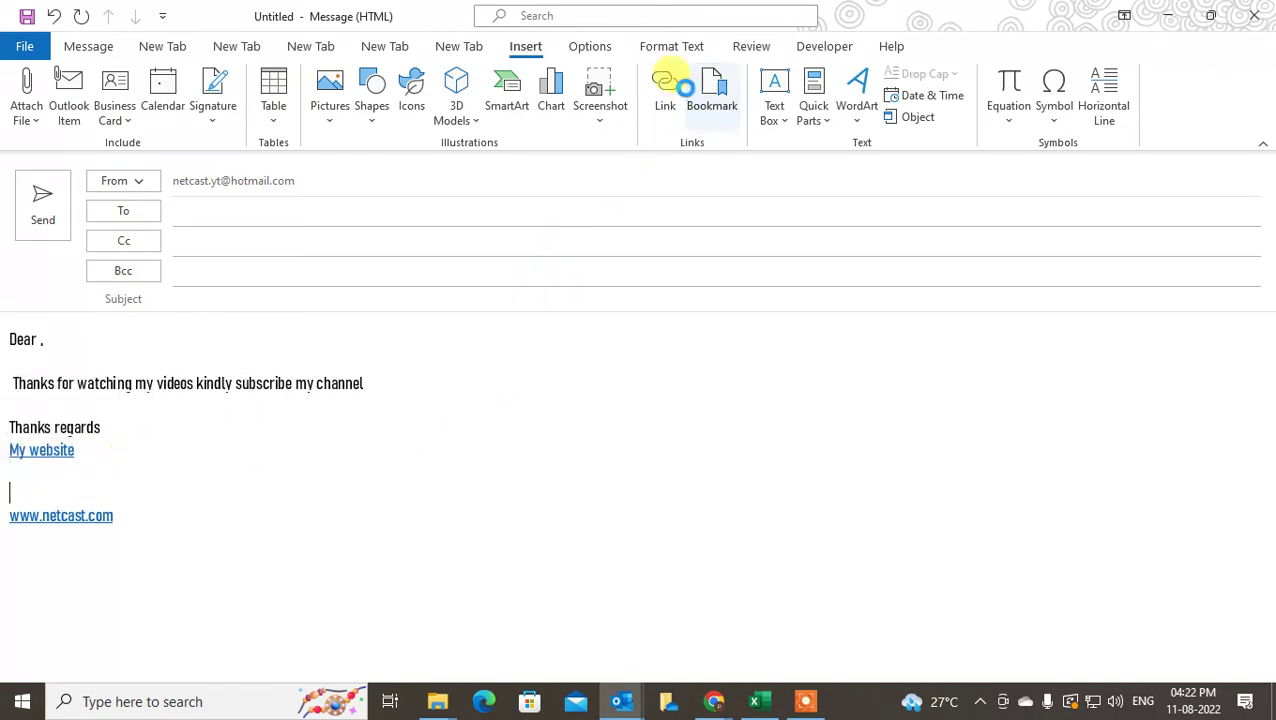
click(711, 95)
click(789, 181)
text(w)
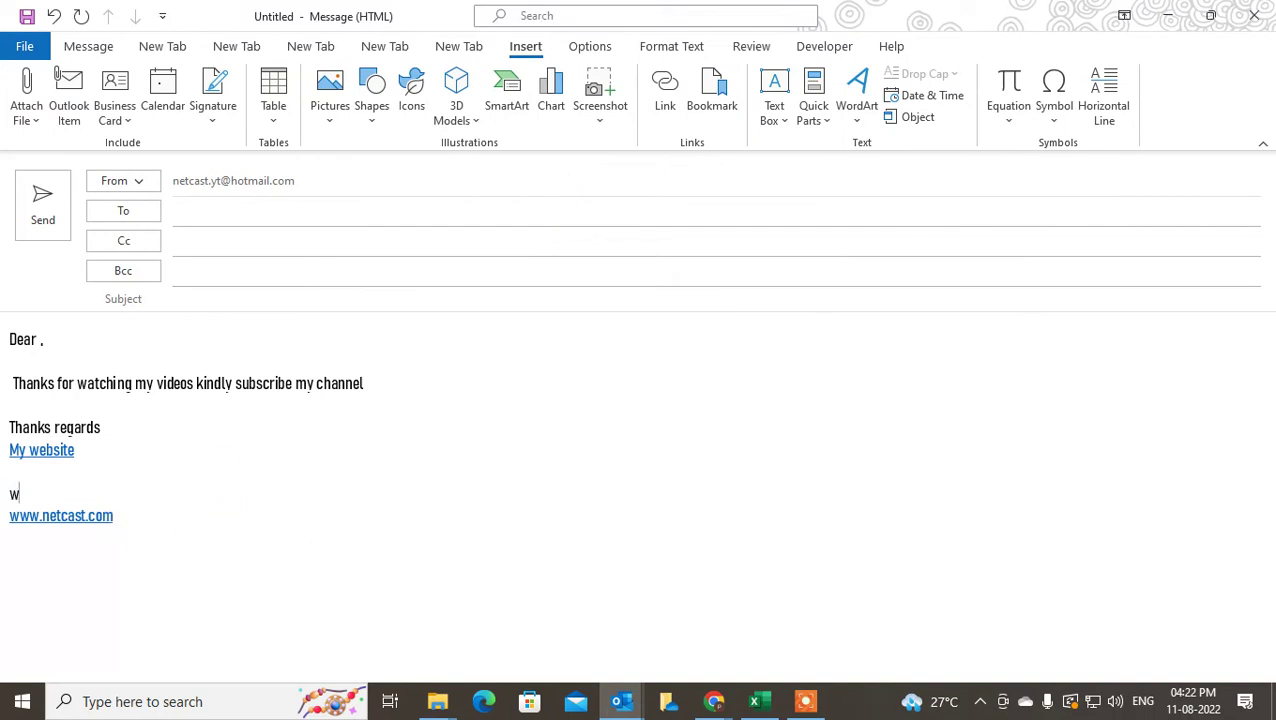
text(ww.netcastw)
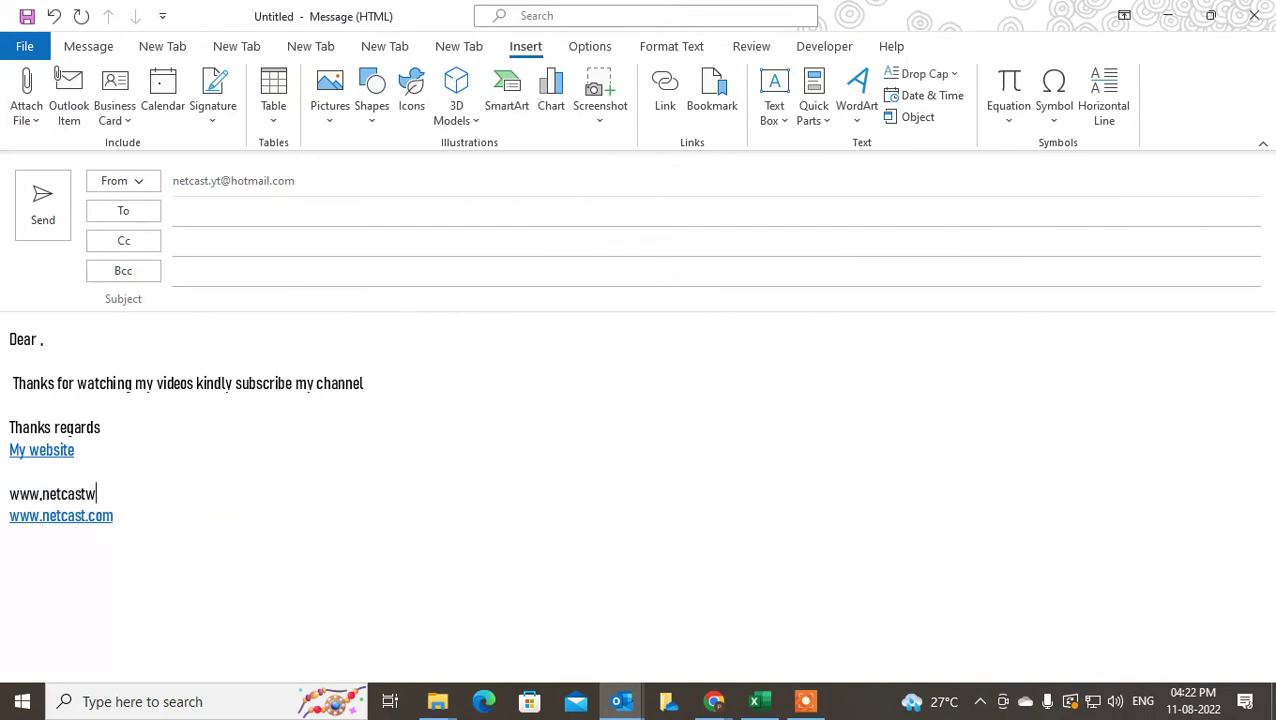
key(BackSpace)
text(.com)
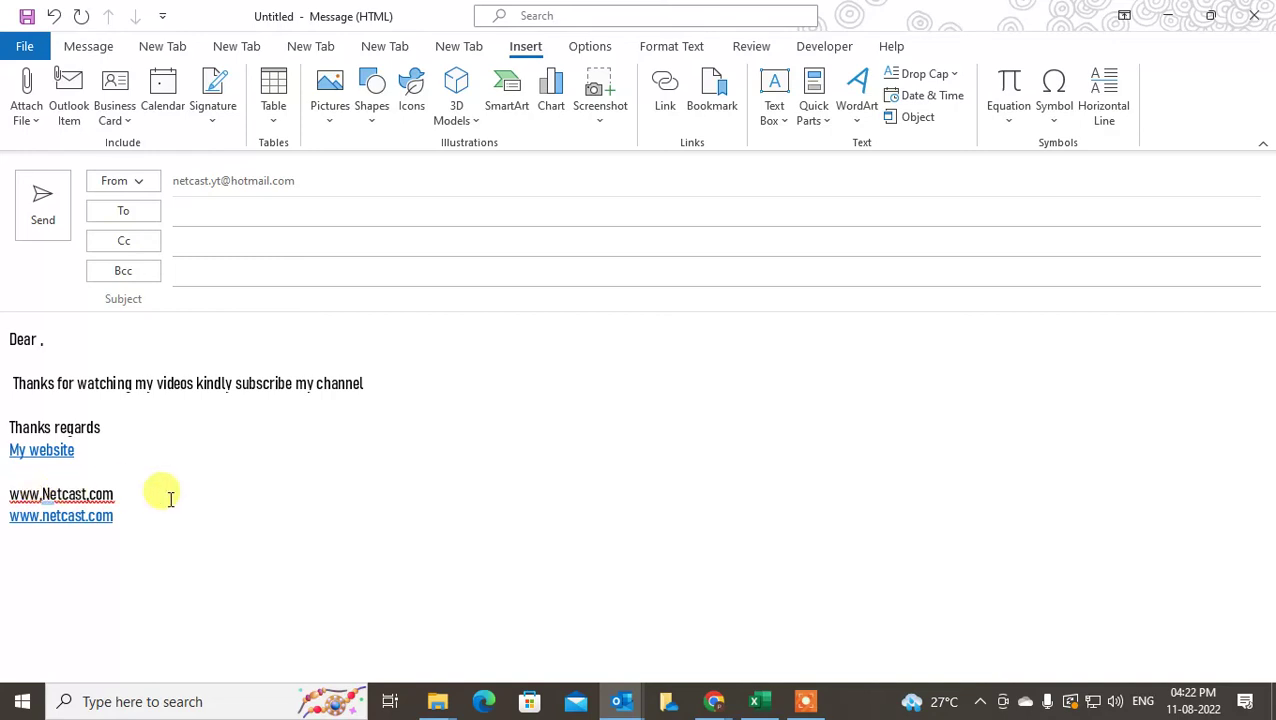
drag(119, 492, 9, 493)
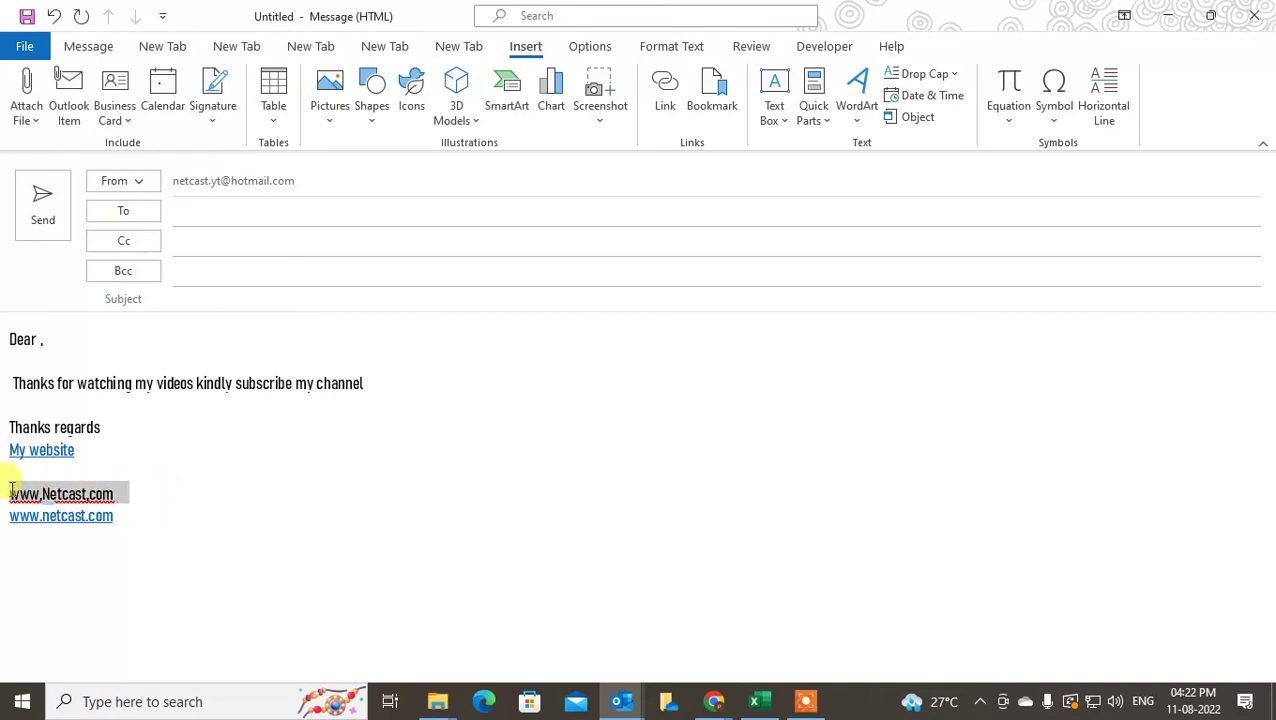
click(686, 110)
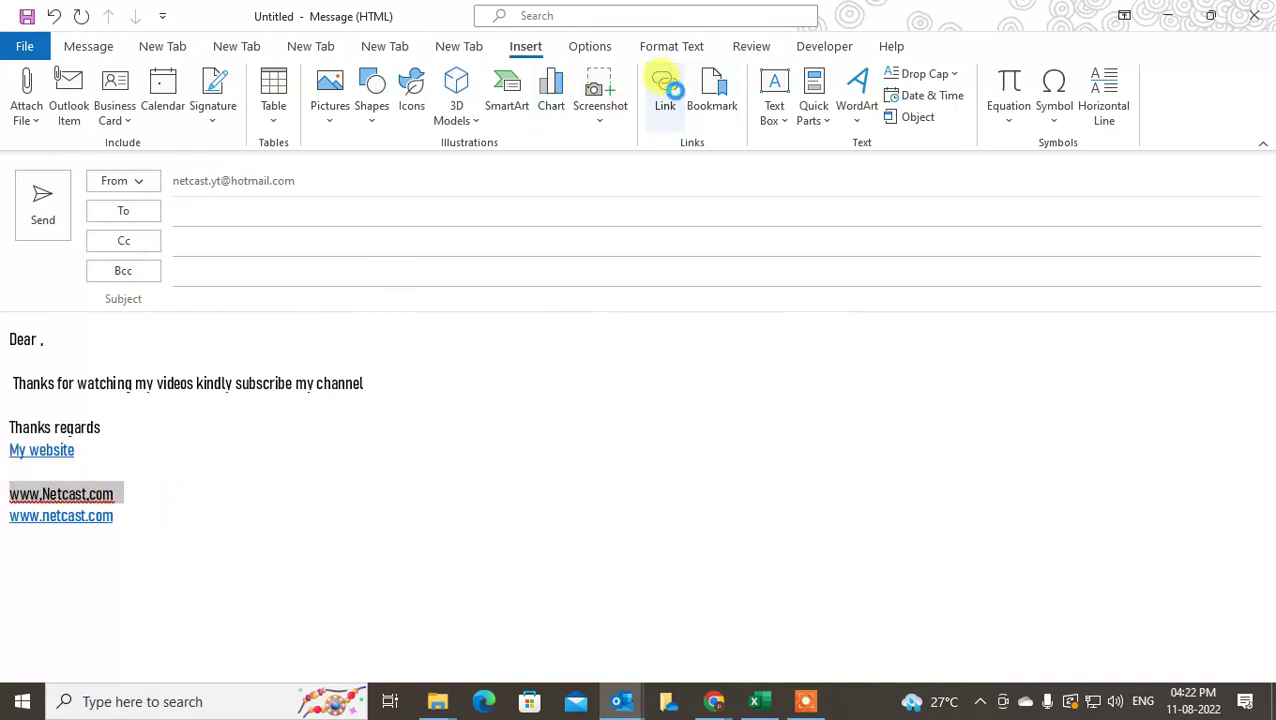
click(553, 427)
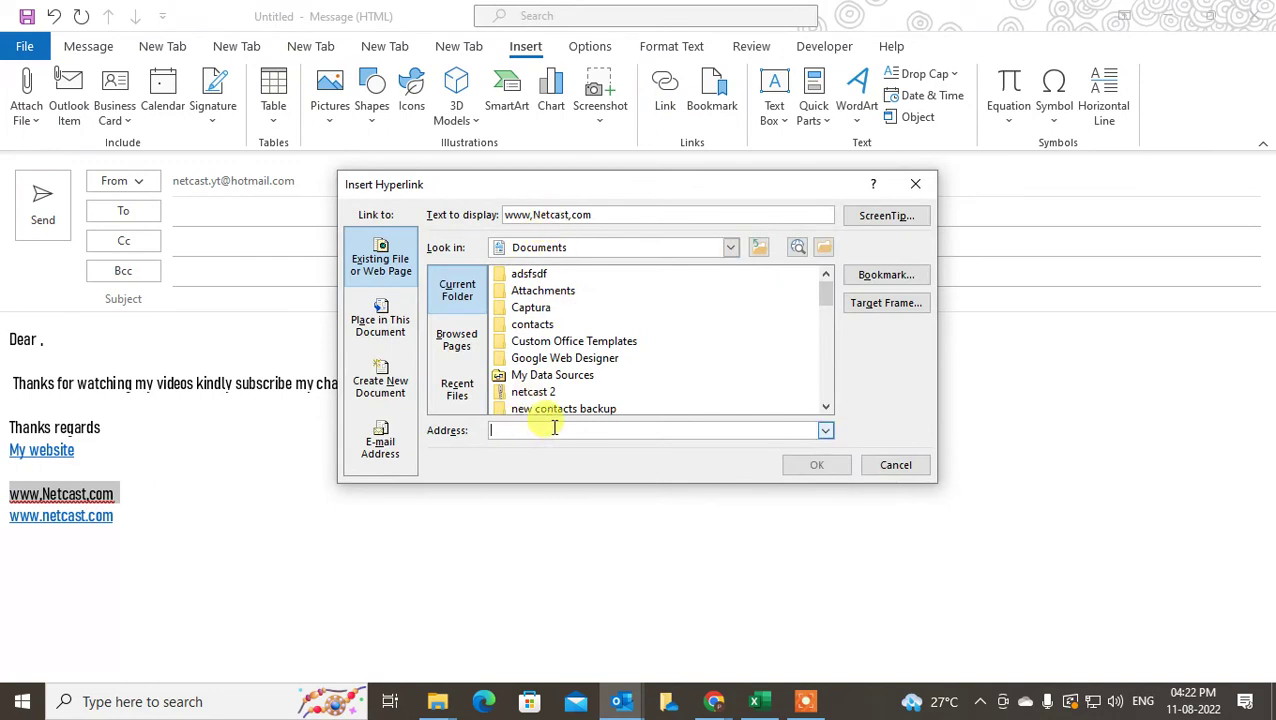
text(www.)
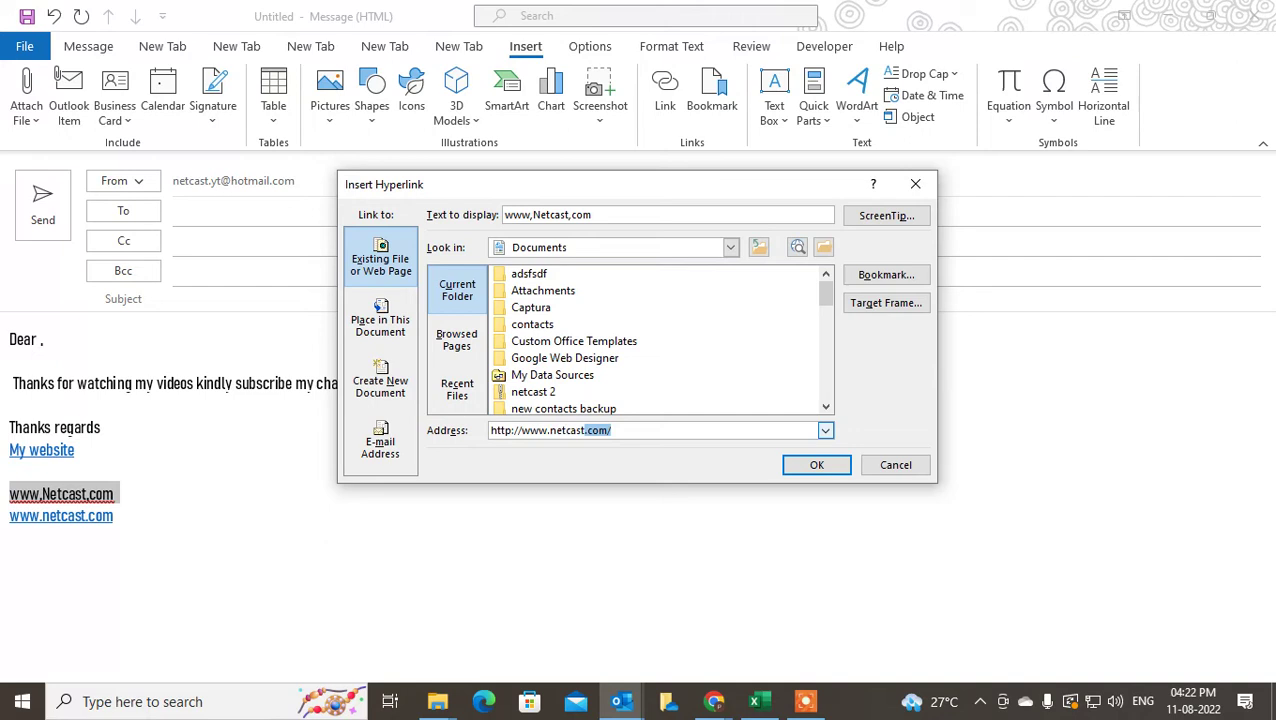
text(netcast)
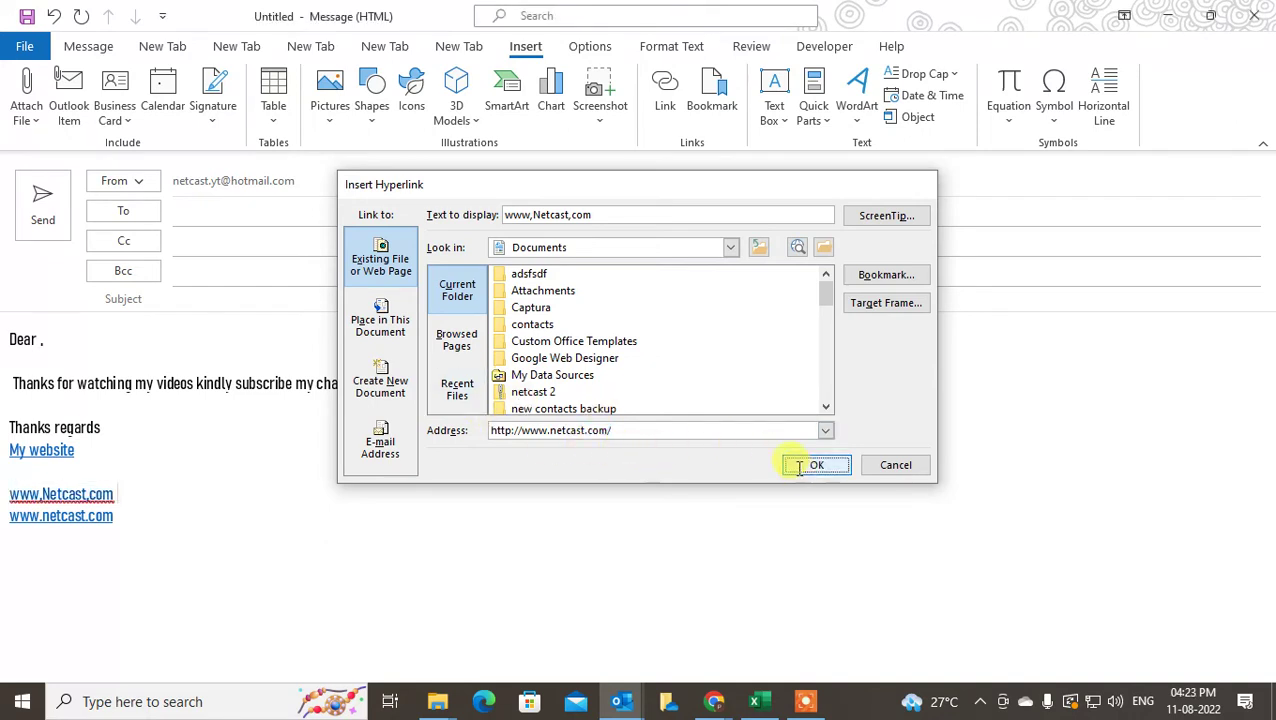
click(816, 464)
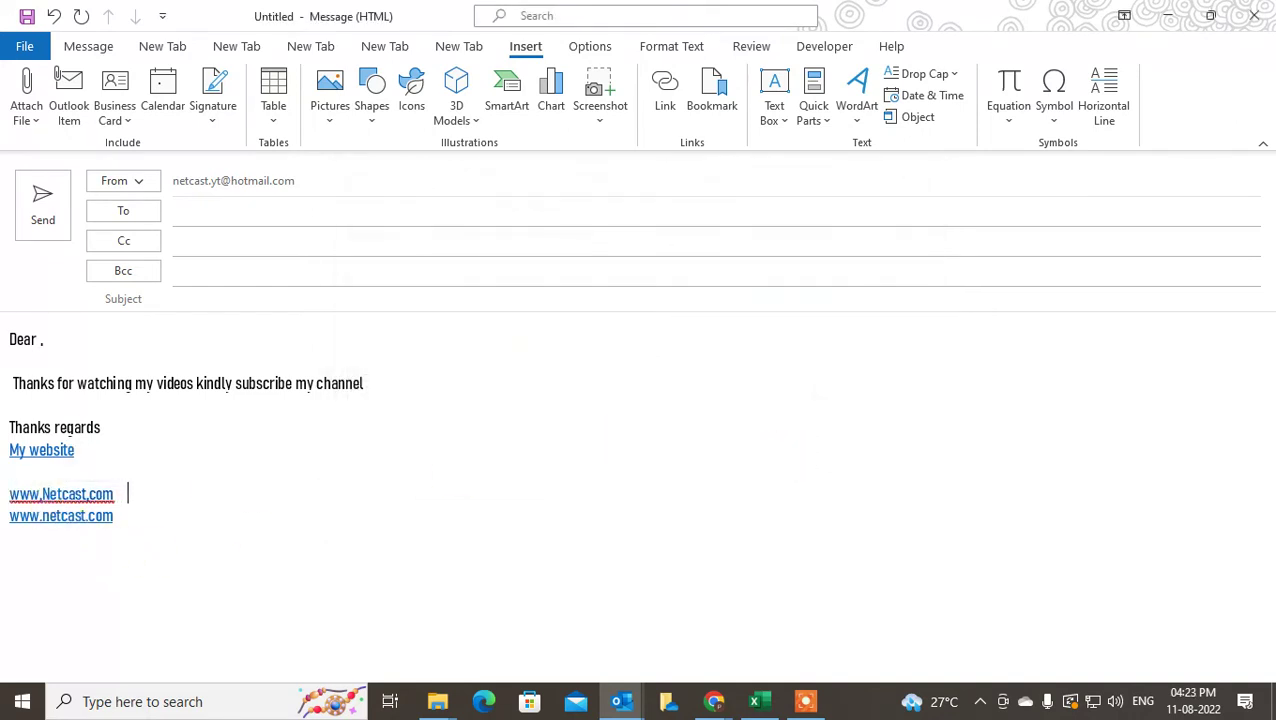
key(Return)
key(Return)
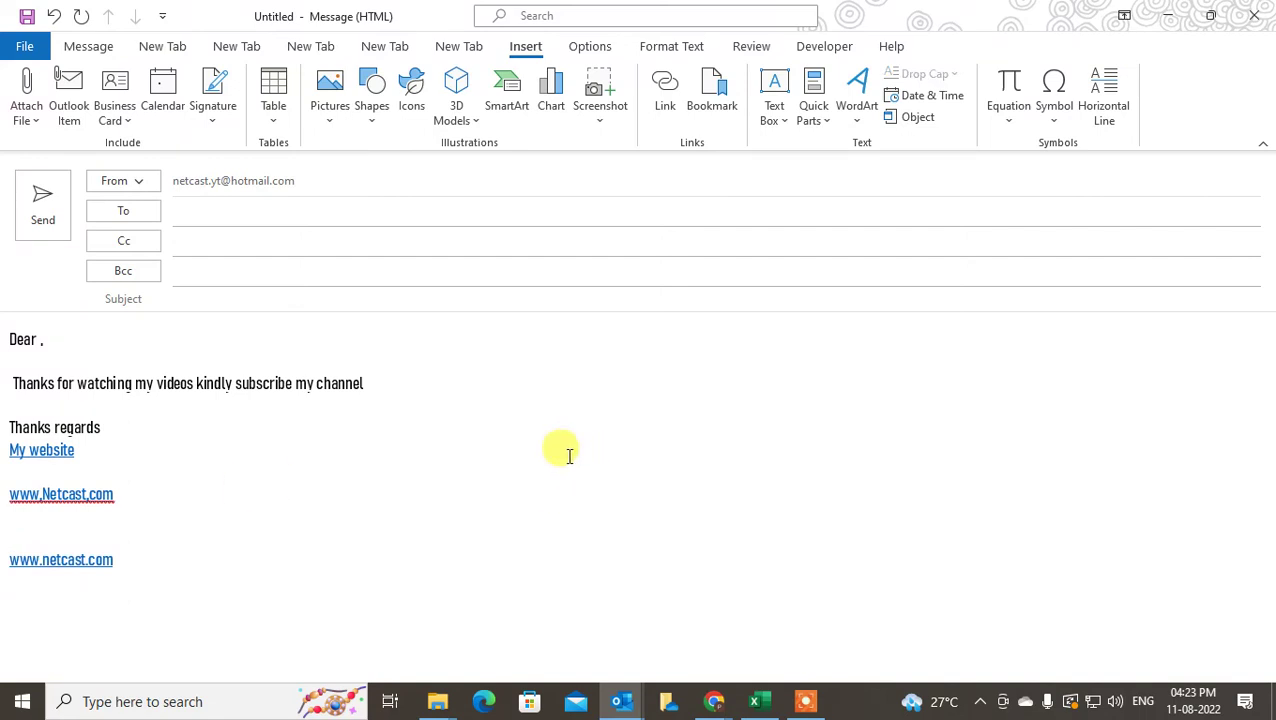
click(346, 442)
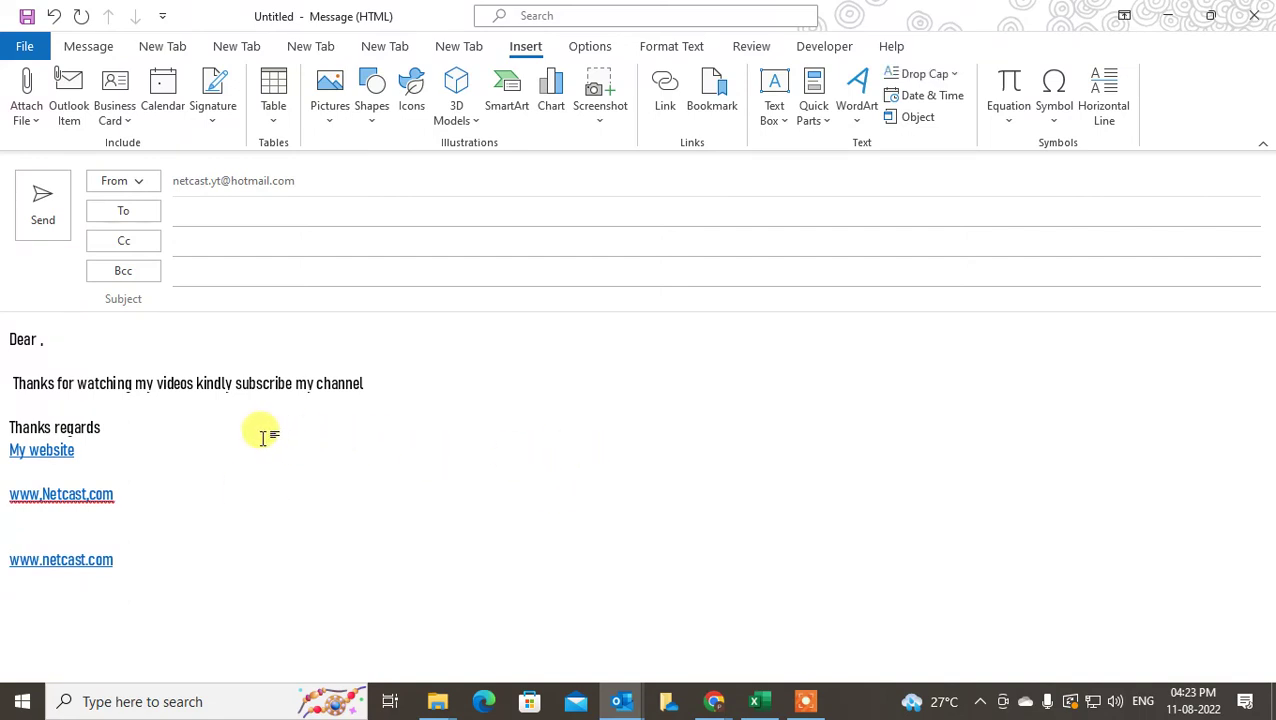
click(132, 528)
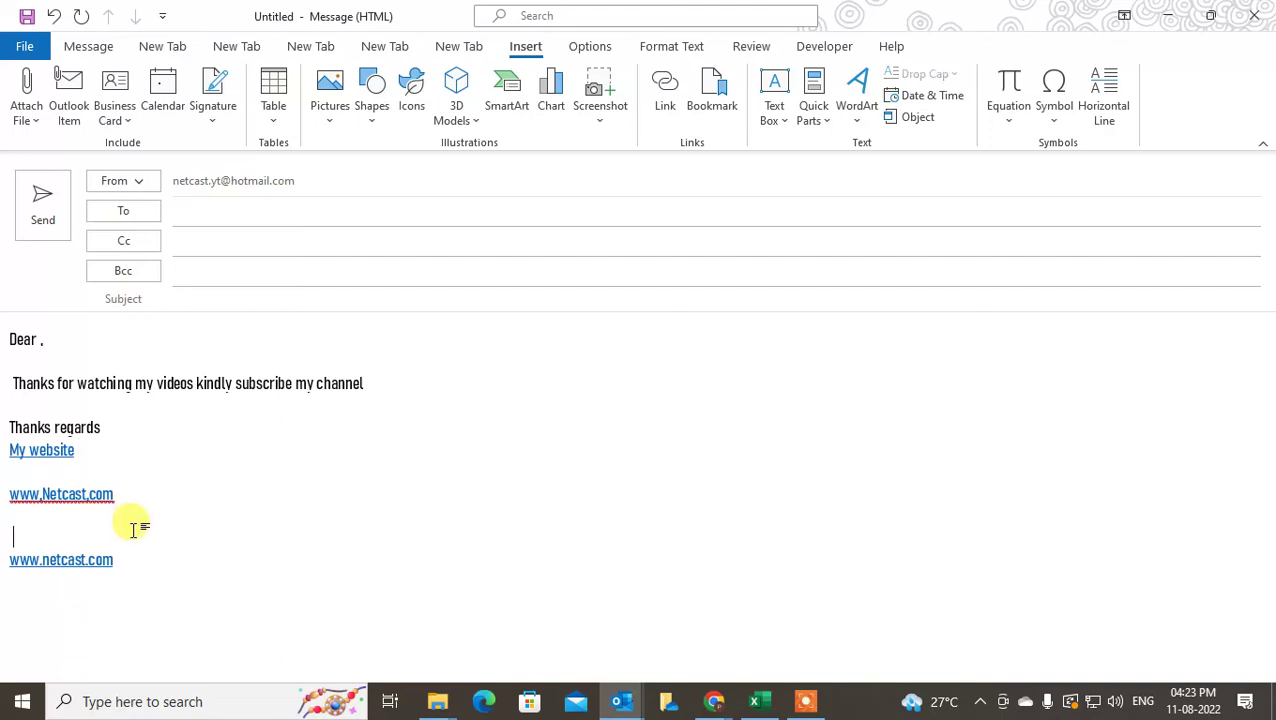
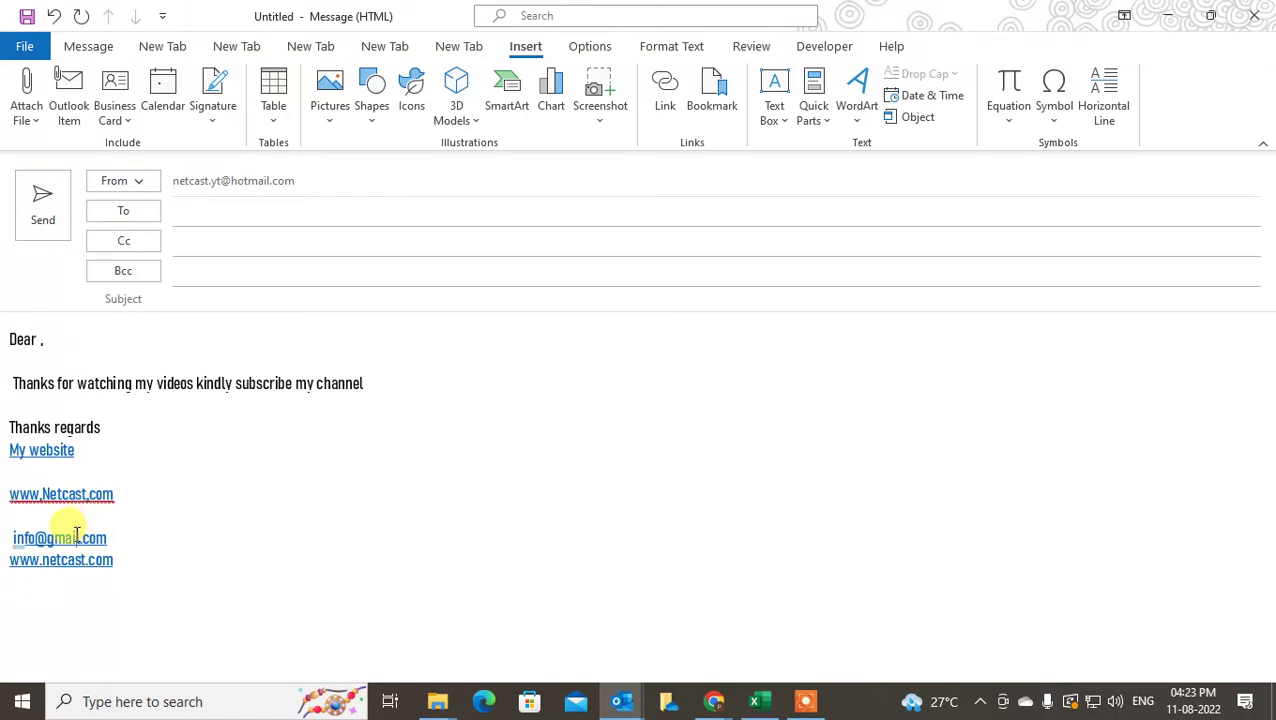
Give the e-mail link the mailto subject 'adfasdfasdf' in the Edit Hyperlink dialog
drag(111, 530, 46, 534)
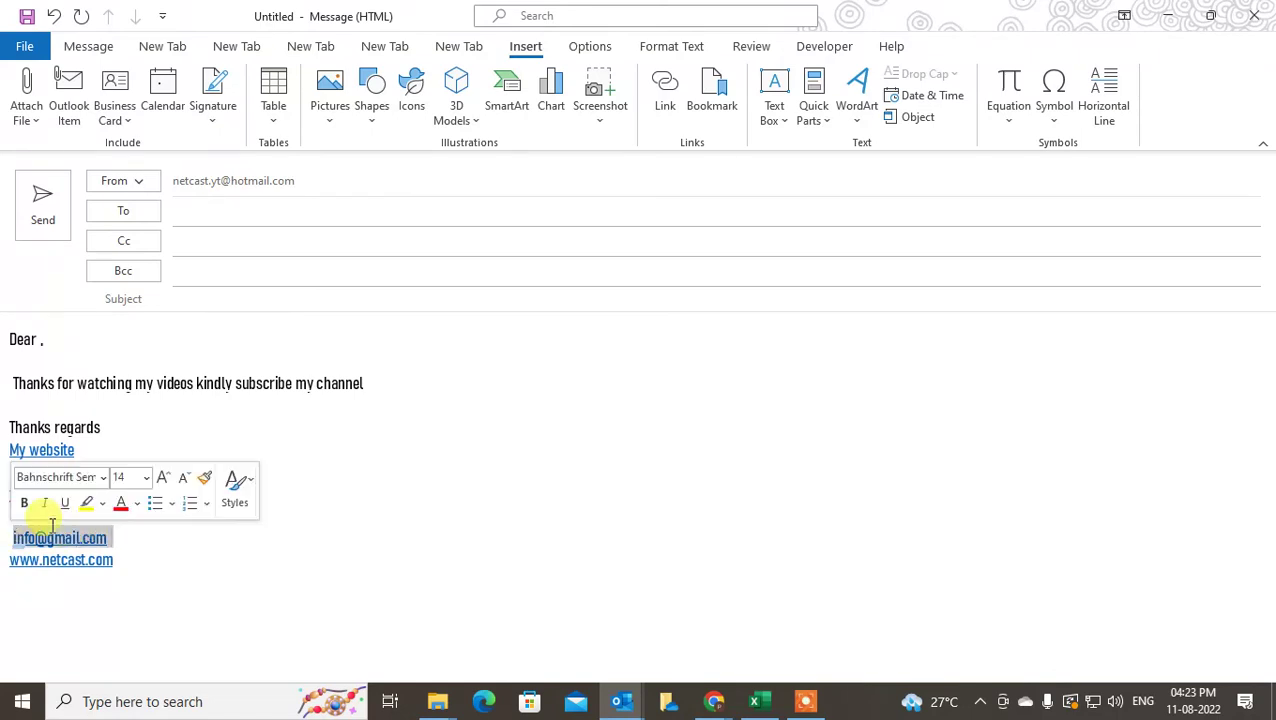
click(667, 95)
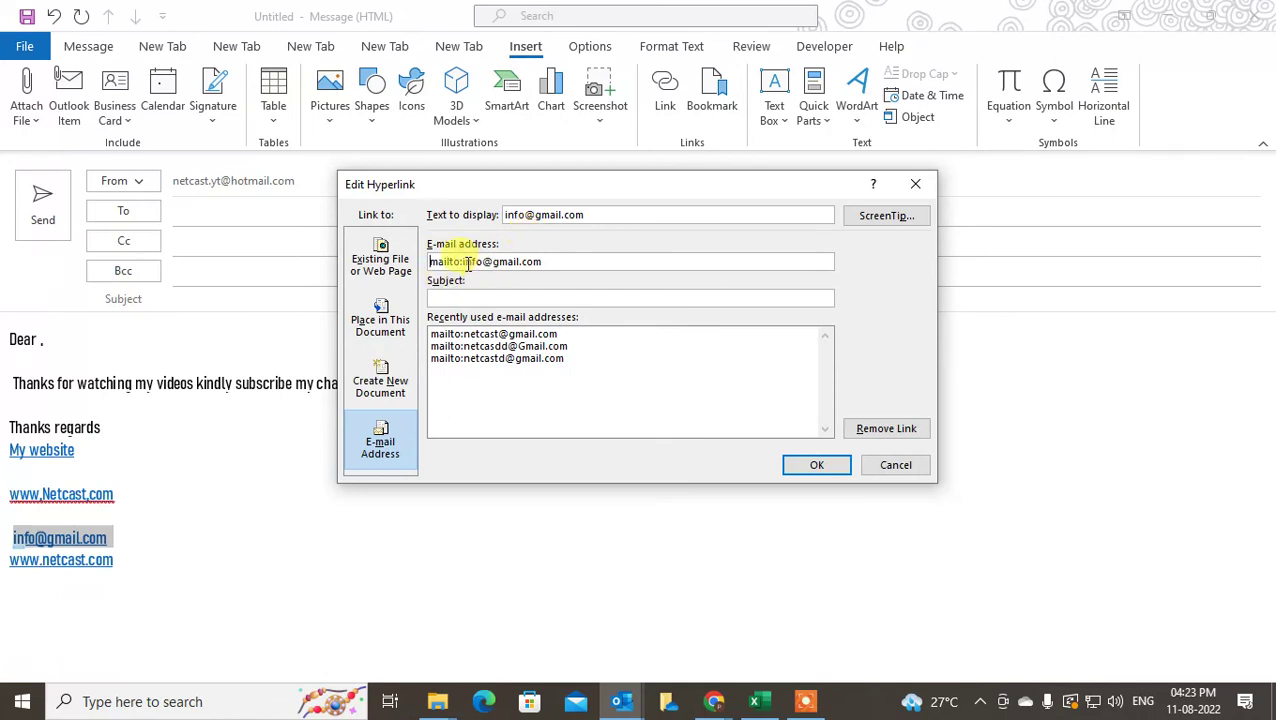
click(476, 395)
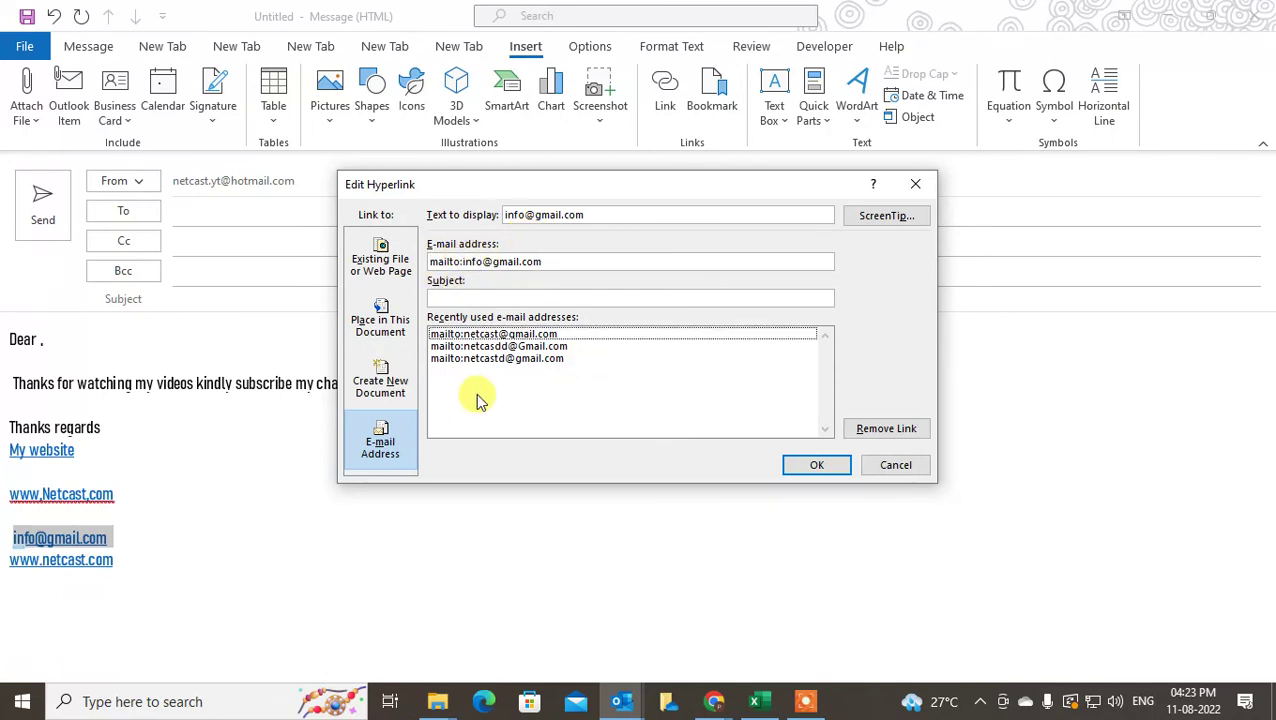
click(448, 296)
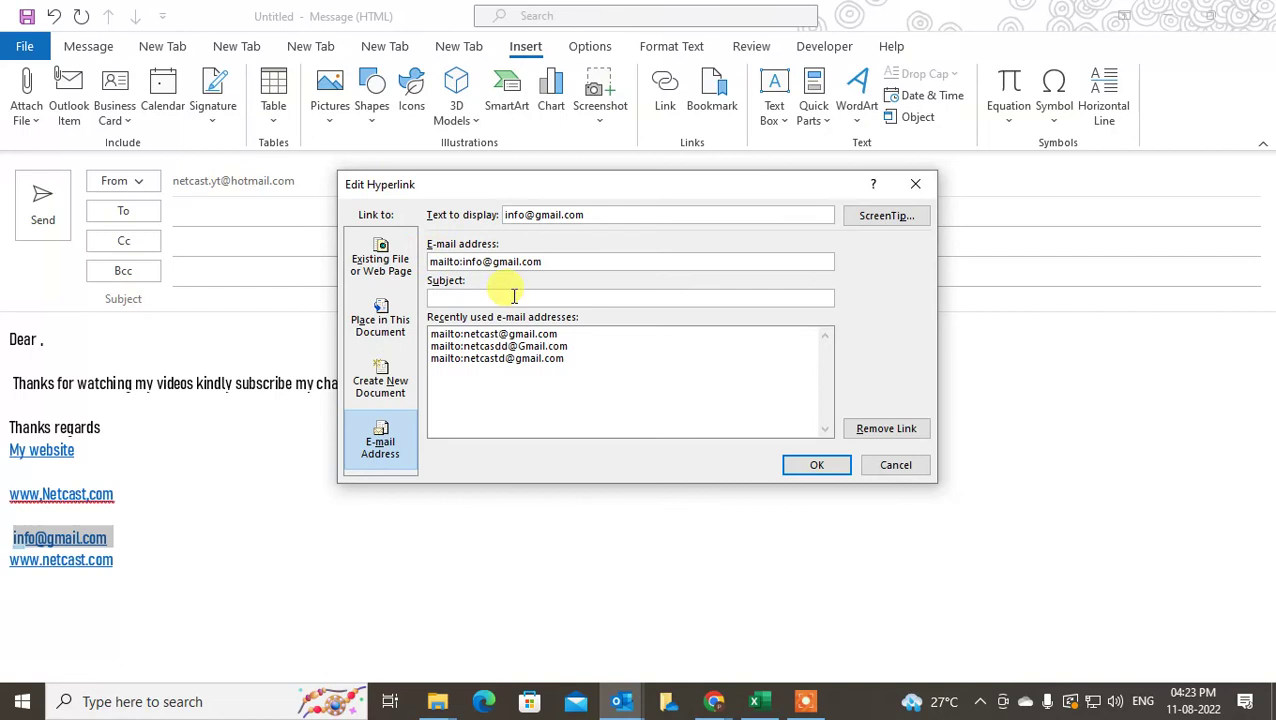
text(adfasdfasdf)
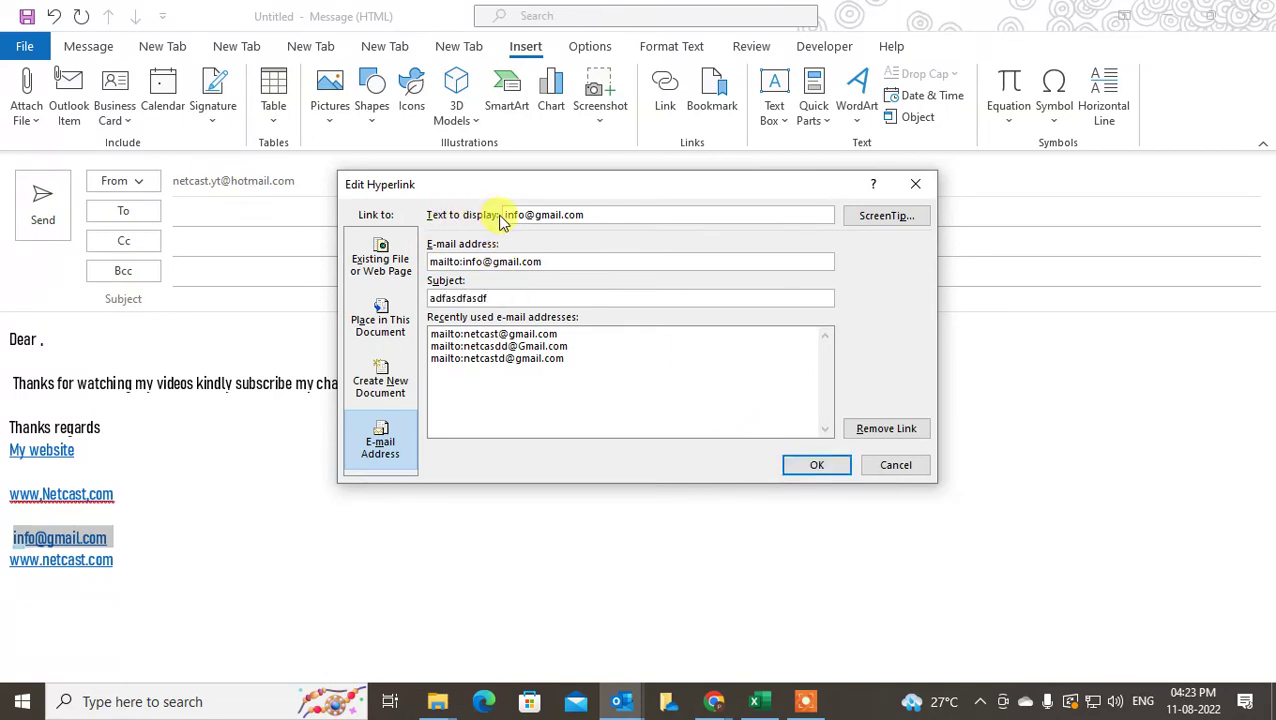
drag(600, 213, 503, 217)
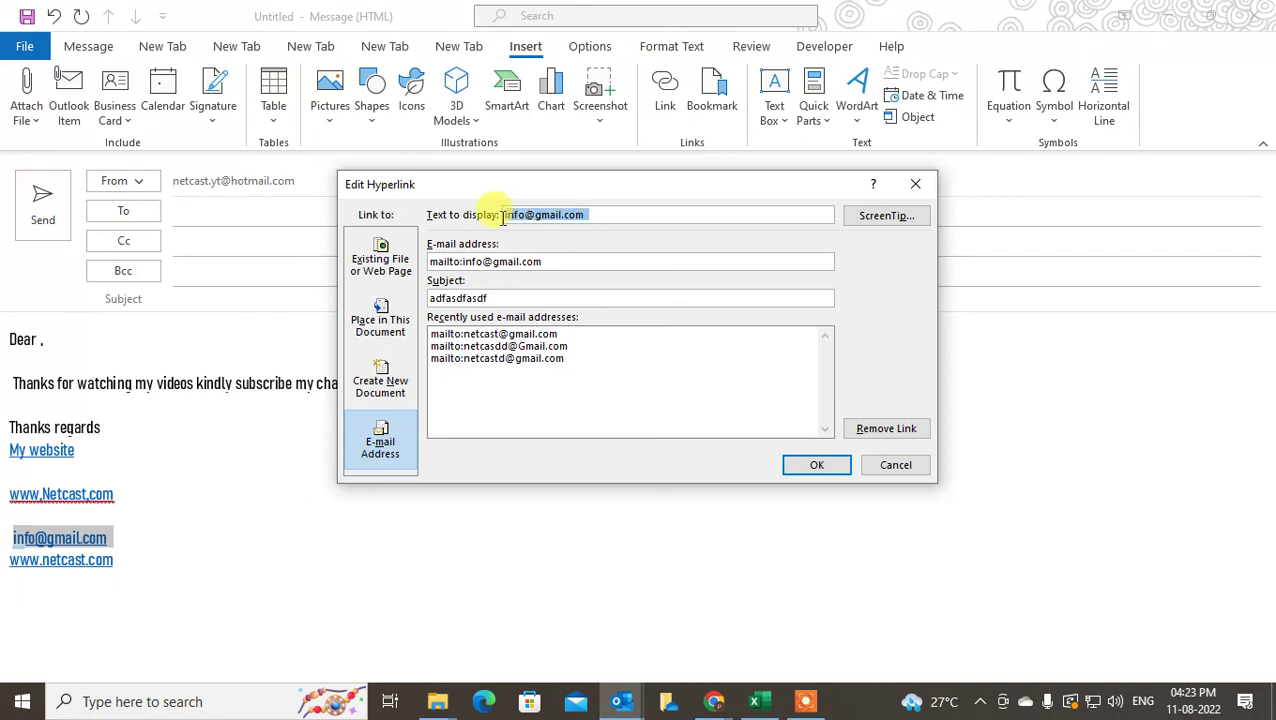
click(561, 259)
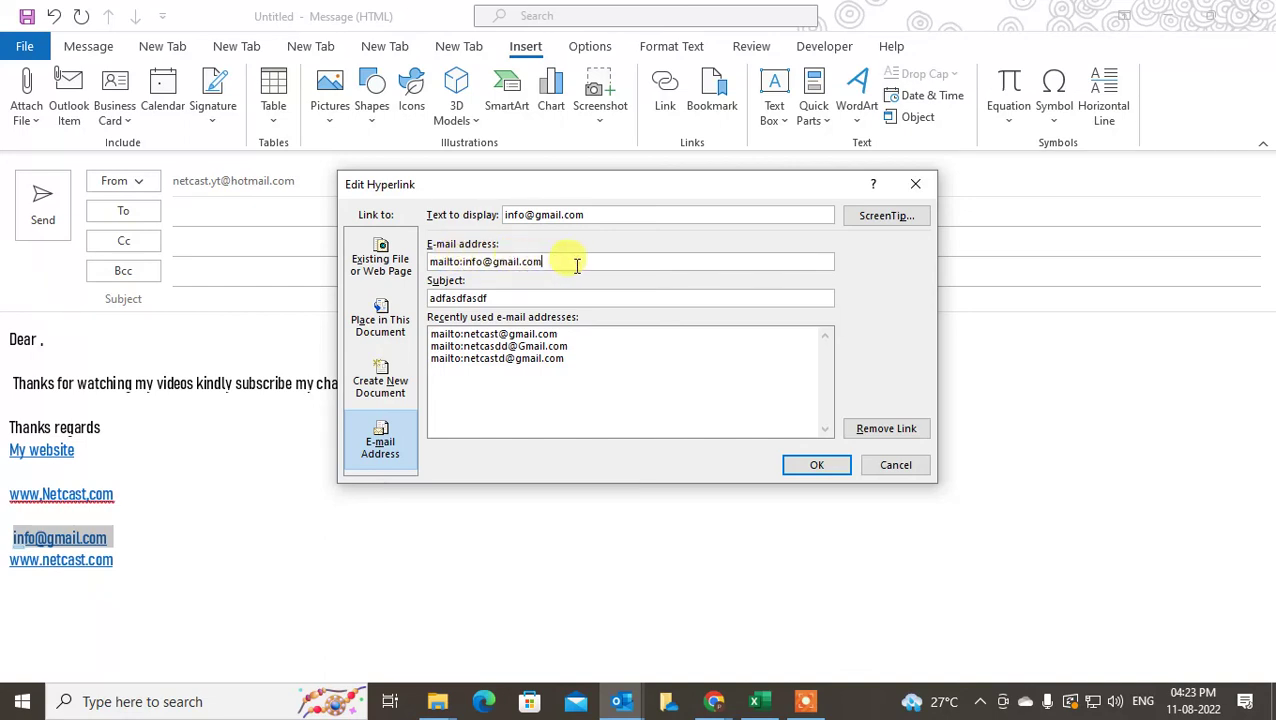
double_click(530, 298)
text(asdfs)
click(796, 465)
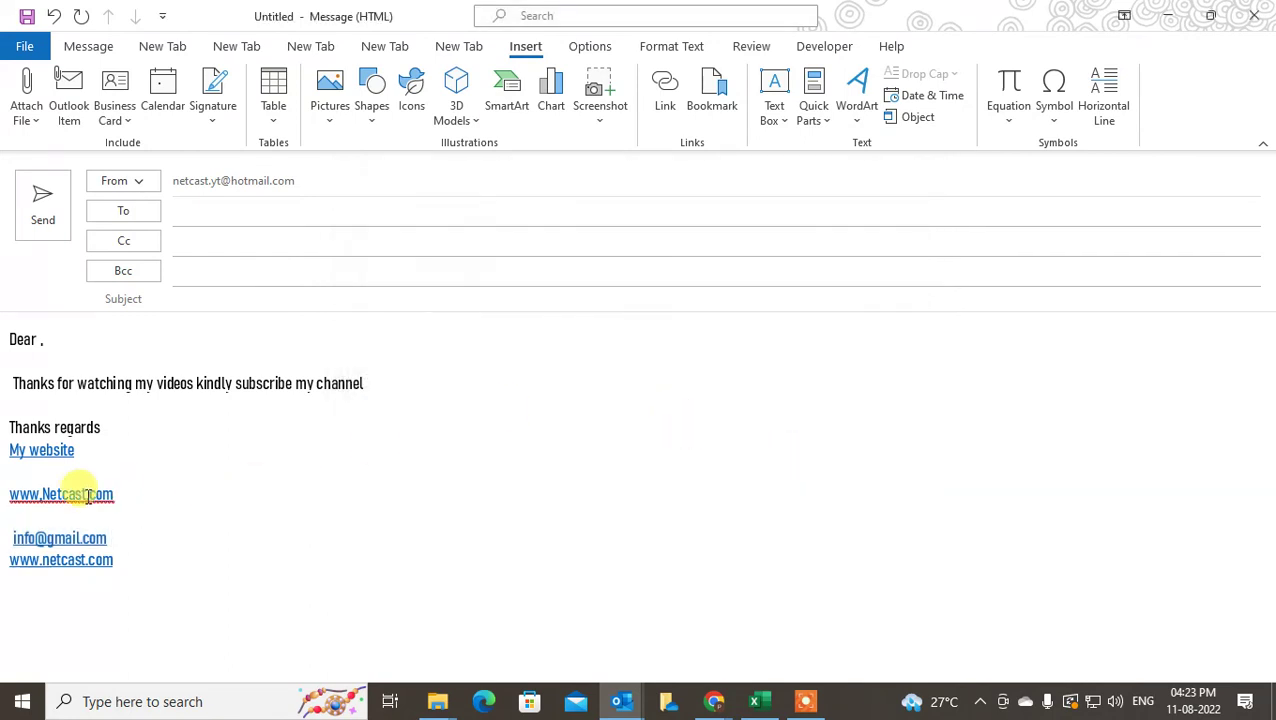